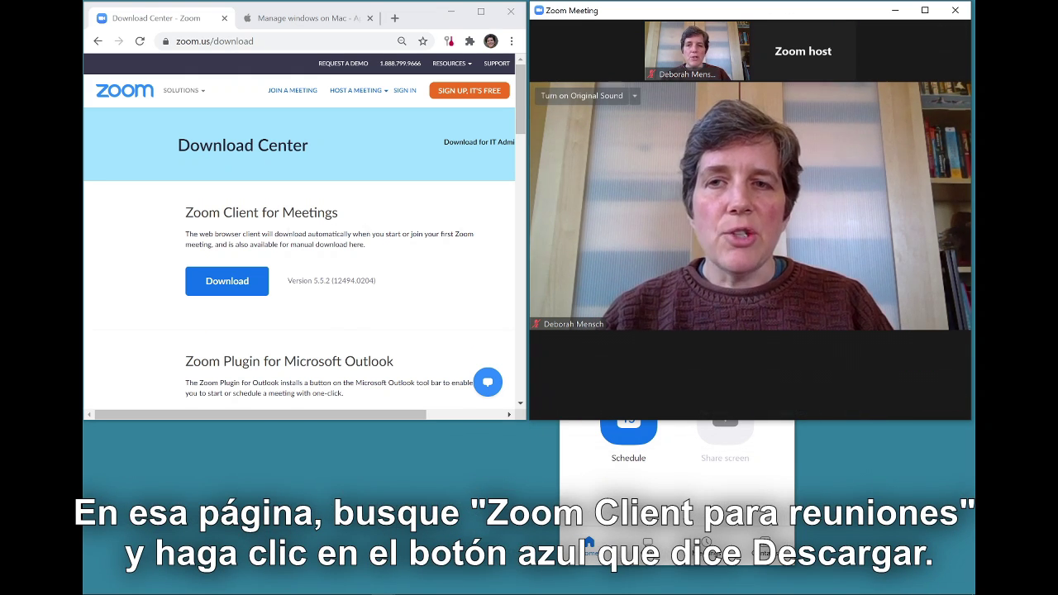
# Step: Download the Zoom Client for Meetings installer and run the downloaded file
pyautogui.click(221, 287)
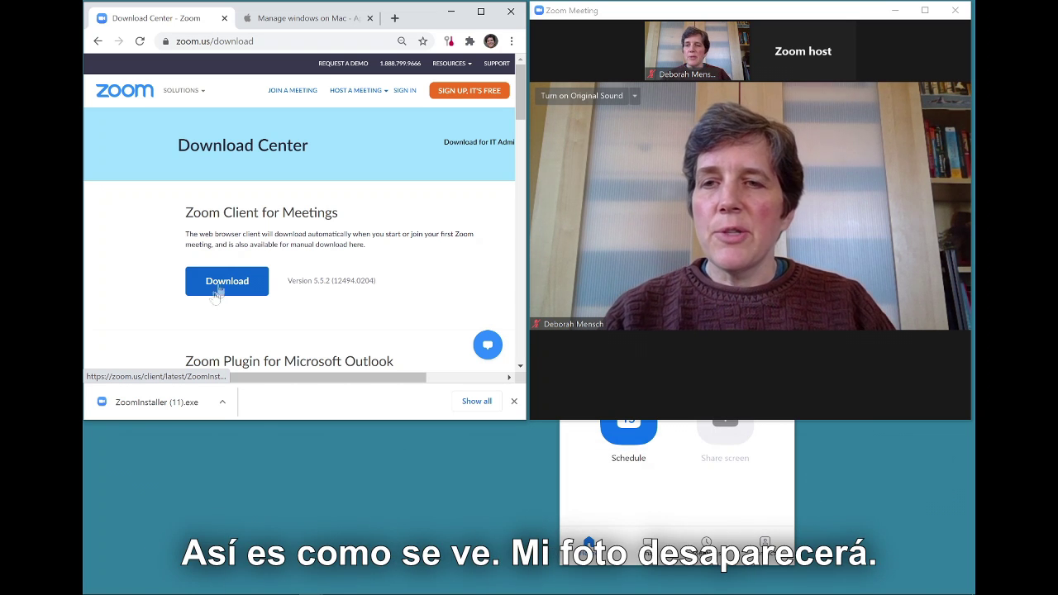
pyautogui.click(179, 412)
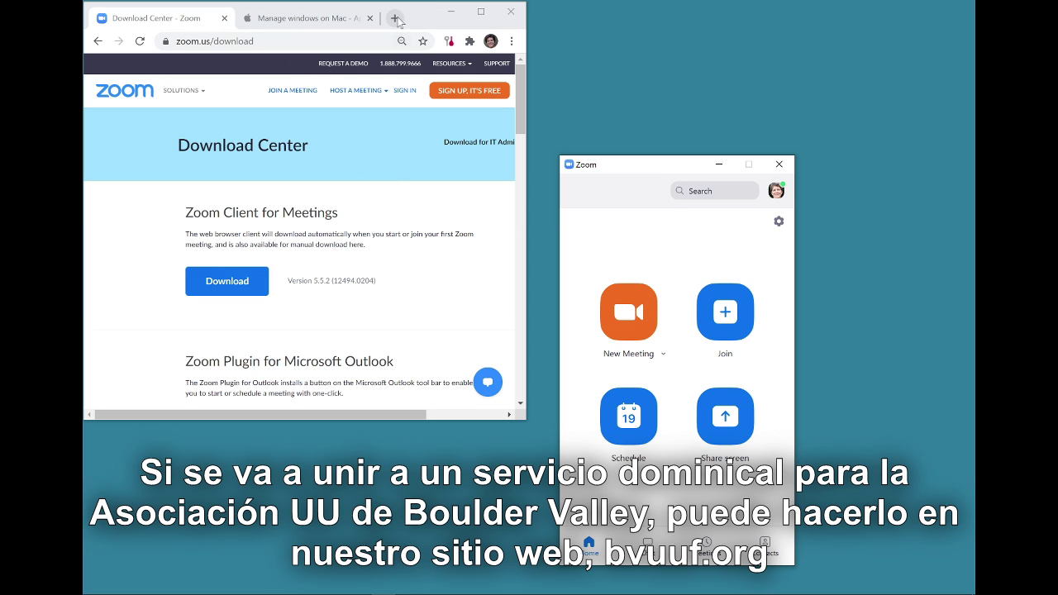
# Step: Open the website bvuuf.org in a new browser tab
pyautogui.click(395, 19)
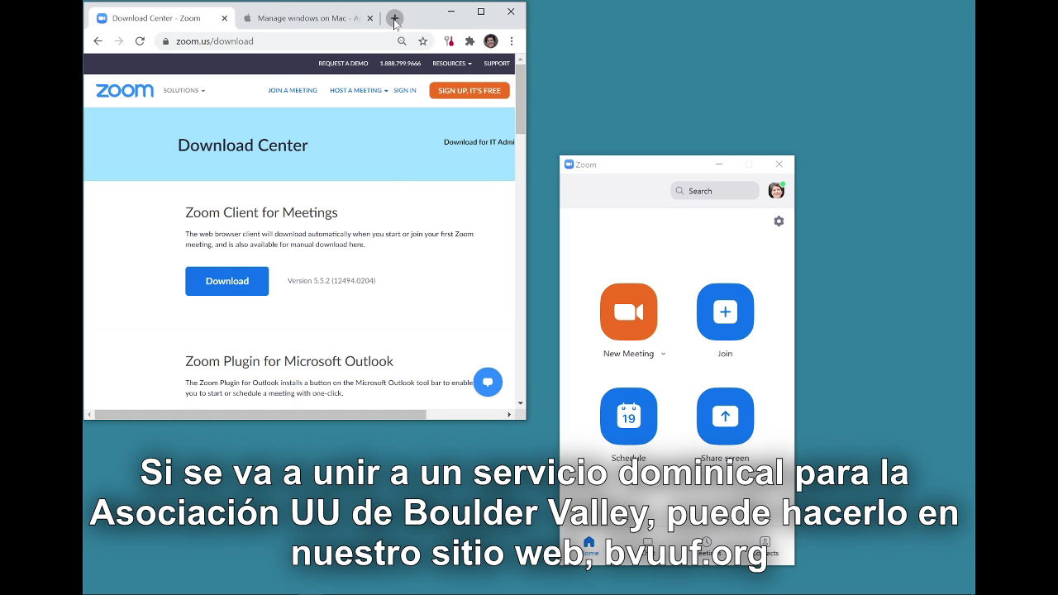
pyautogui.click(395, 18)
pyautogui.write('bvu')
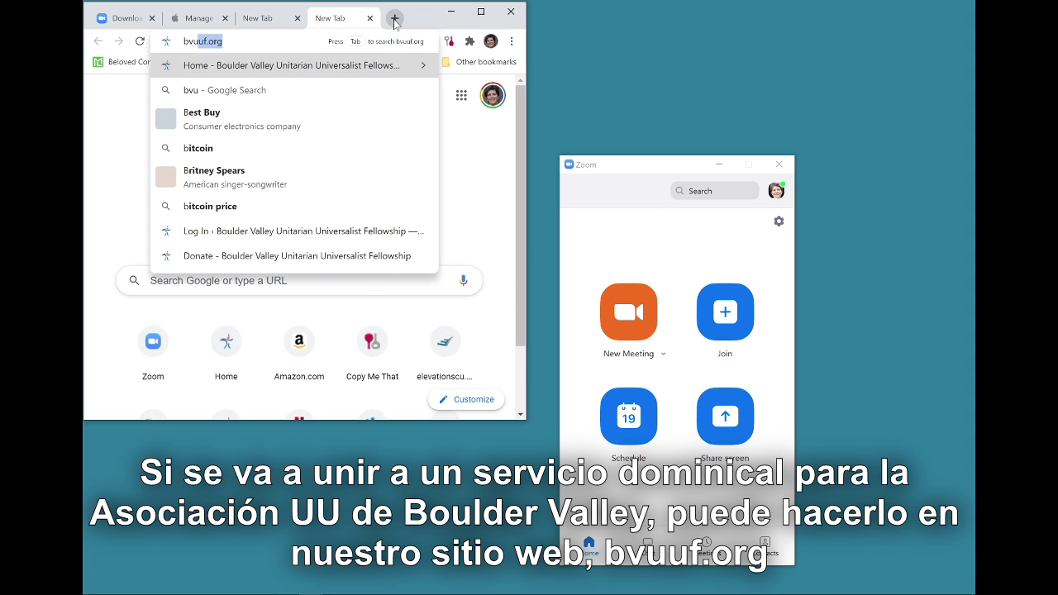
pyautogui.write('uf.org')
pyautogui.press('Return')
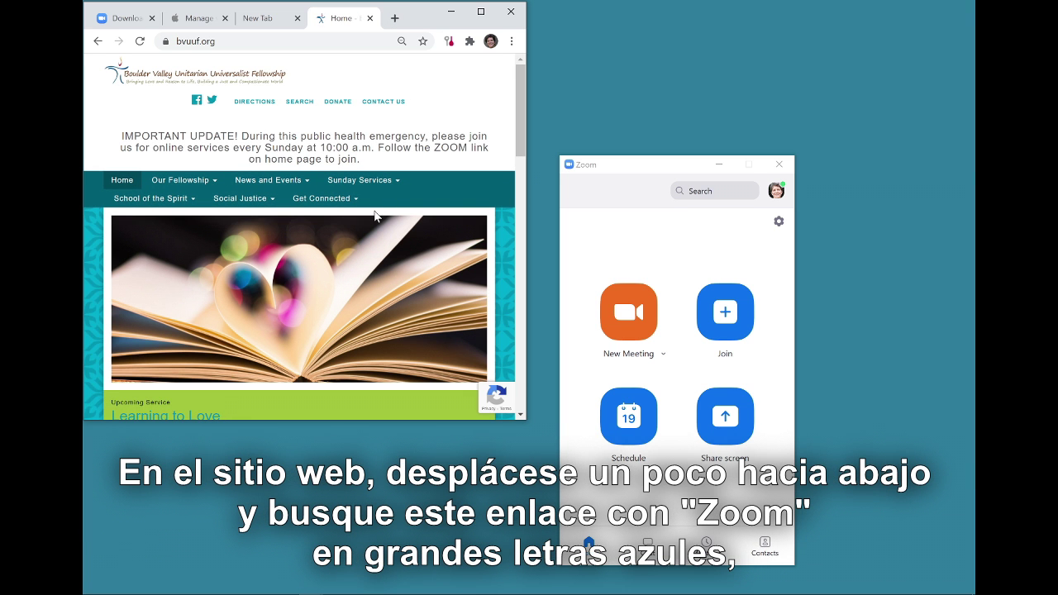
# Step: Join the online Sunday service from the site's Zoom link, opening it in Zoom Meetings with video on
pyautogui.scroll(-3, 374, 215)
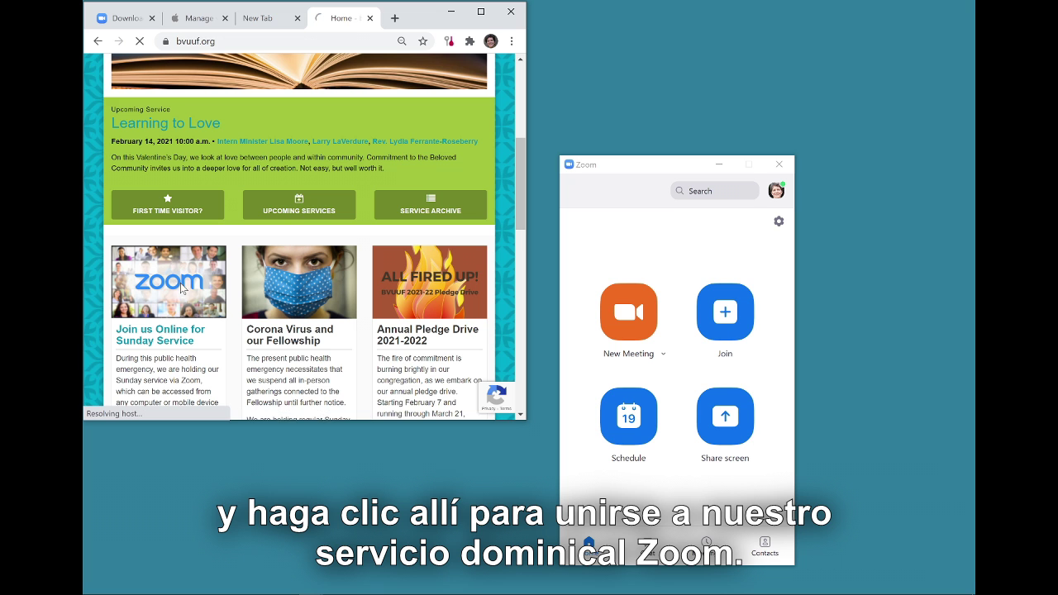
pyautogui.click(181, 288)
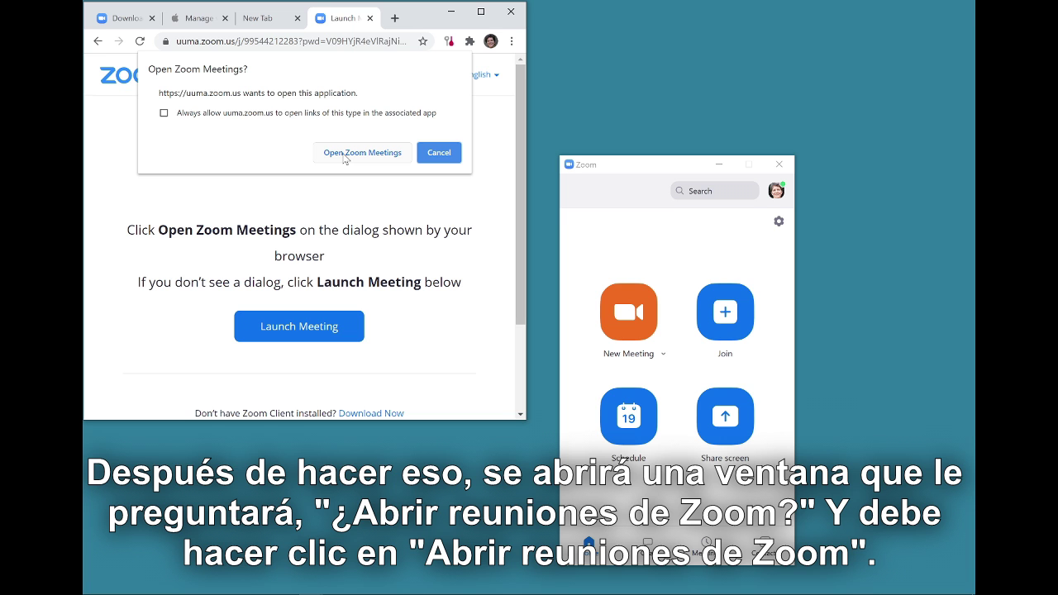
pyautogui.click(345, 156)
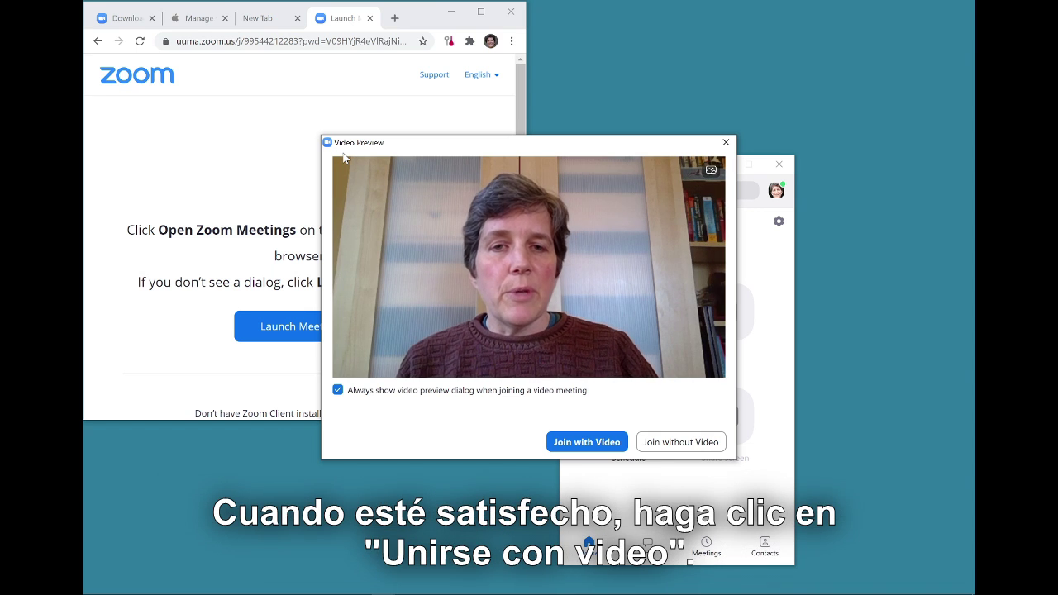
pyautogui.click(574, 443)
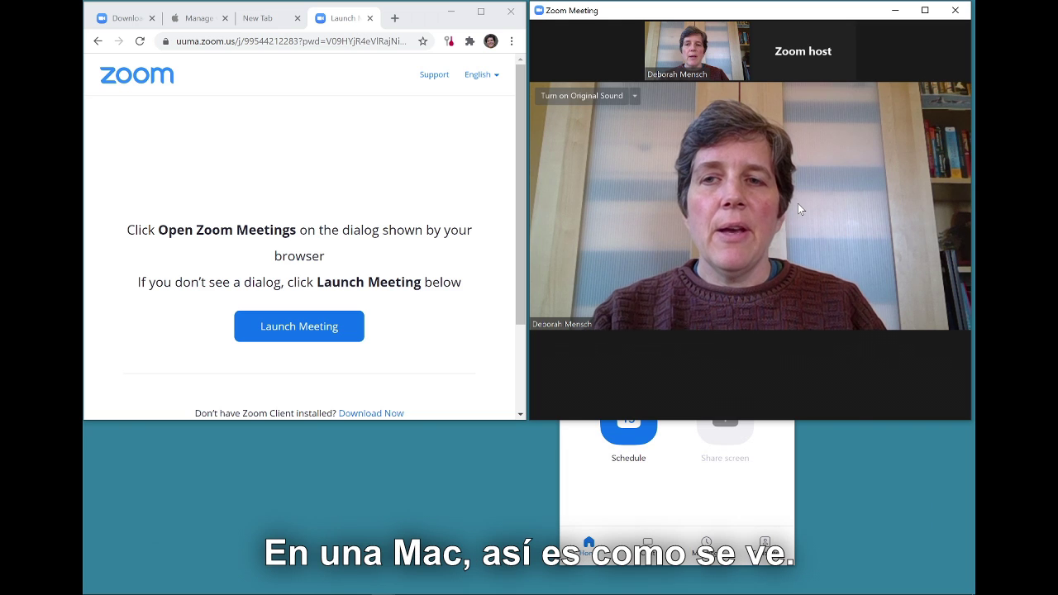
# Step: Show the Apple support page on managing Mac windows in the browser, and maximize the Zoom meeting window
pyautogui.click(210, 29)
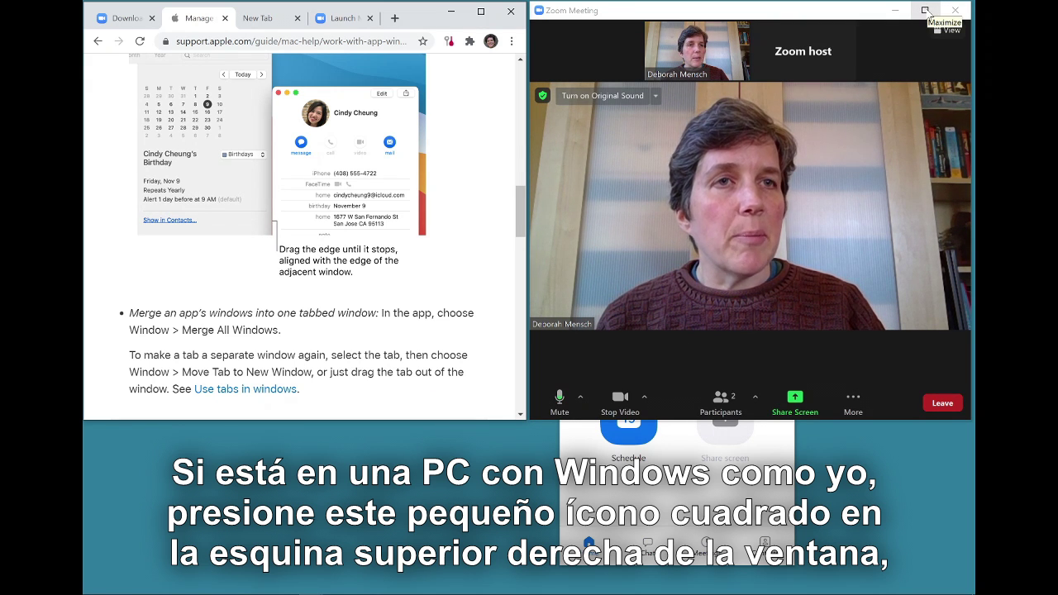
pyautogui.click(927, 11)
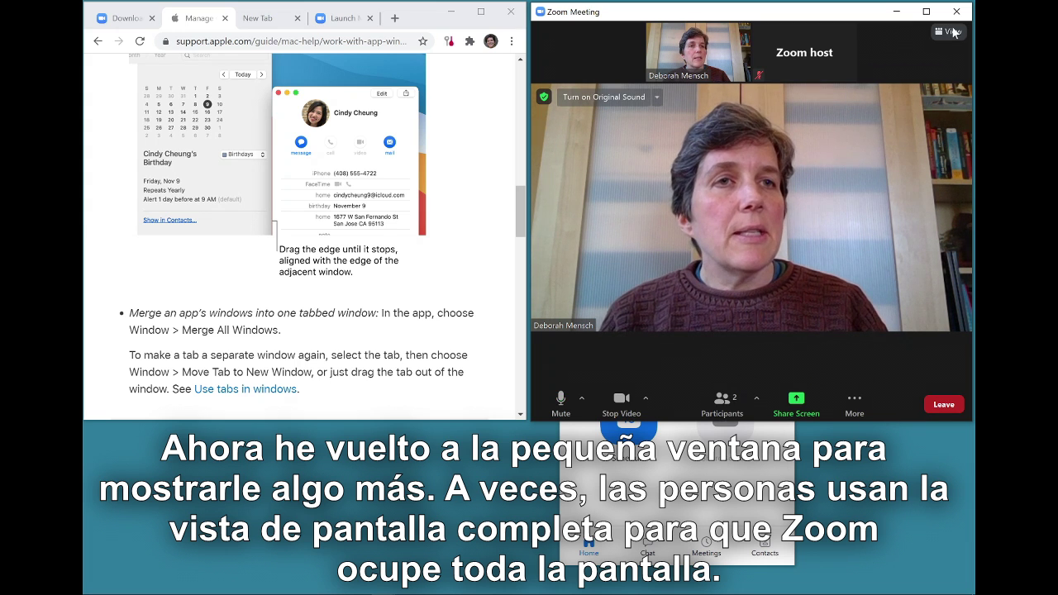
# Step: Switch the meeting to the Fullscreen view and open its chat
pyautogui.click(950, 32)
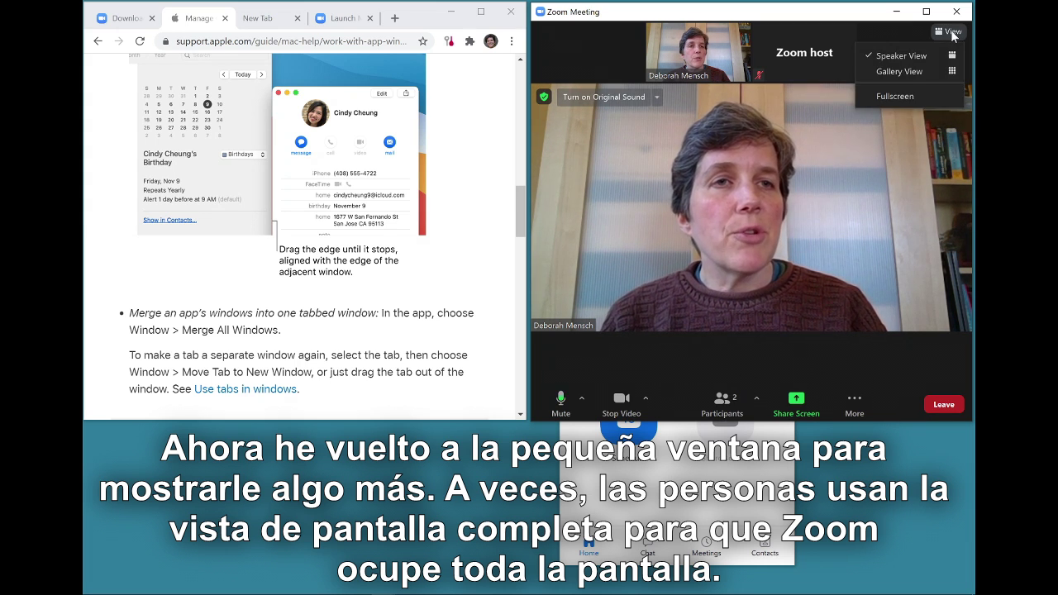
pyautogui.click(895, 96)
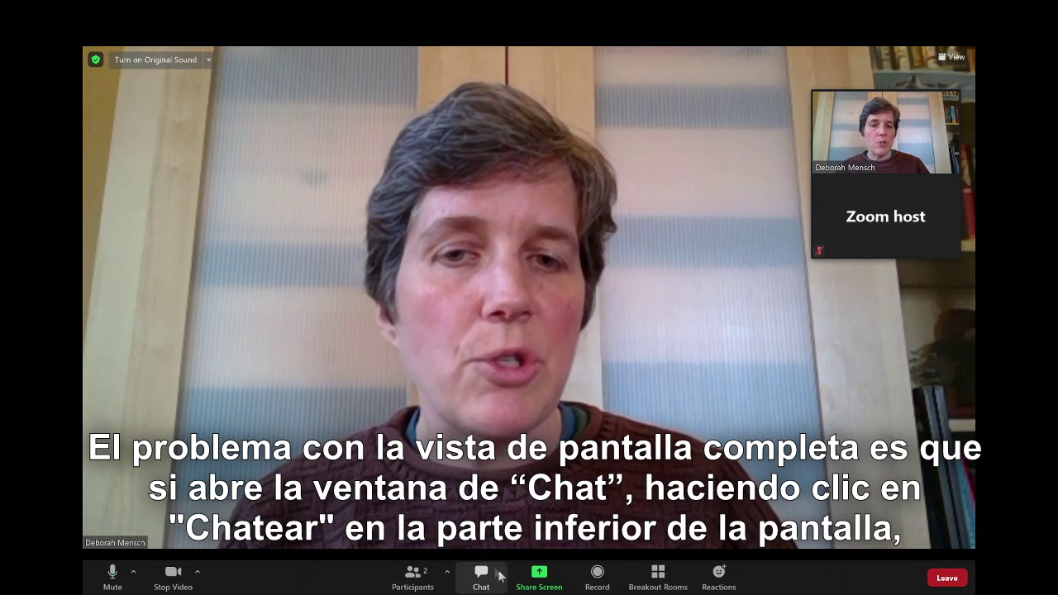
pyautogui.click(478, 584)
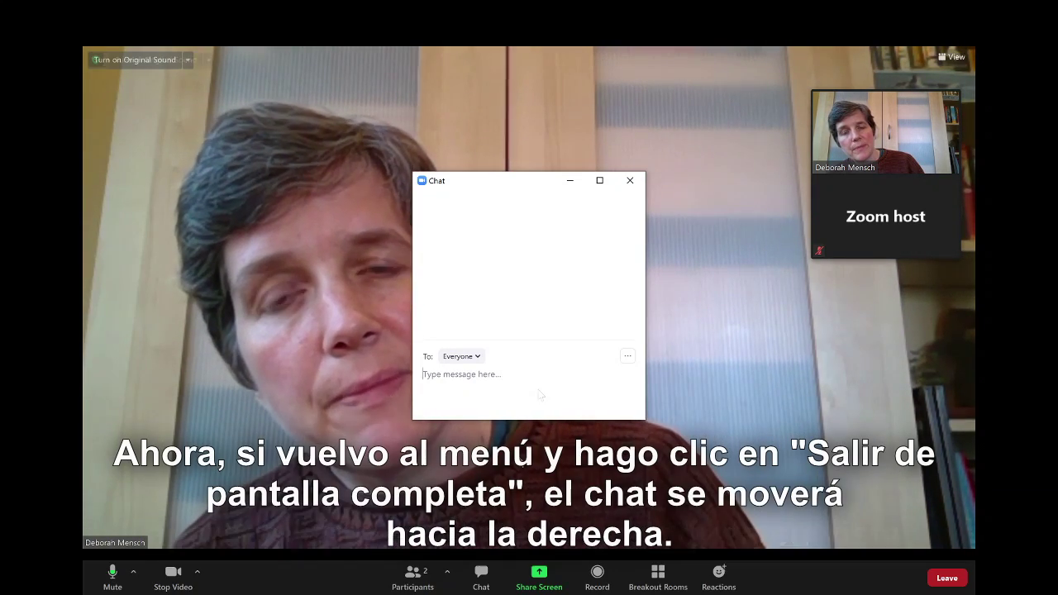
# Step: Exit full screen and maximize the meeting window with the chat docked beside the video
pyautogui.click(957, 59)
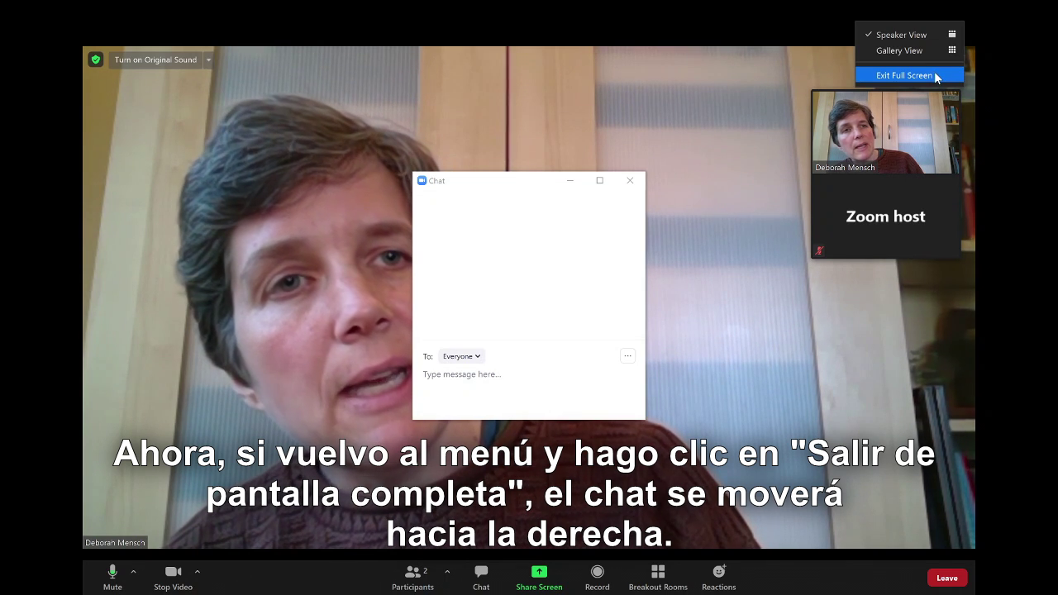
pyautogui.click(935, 75)
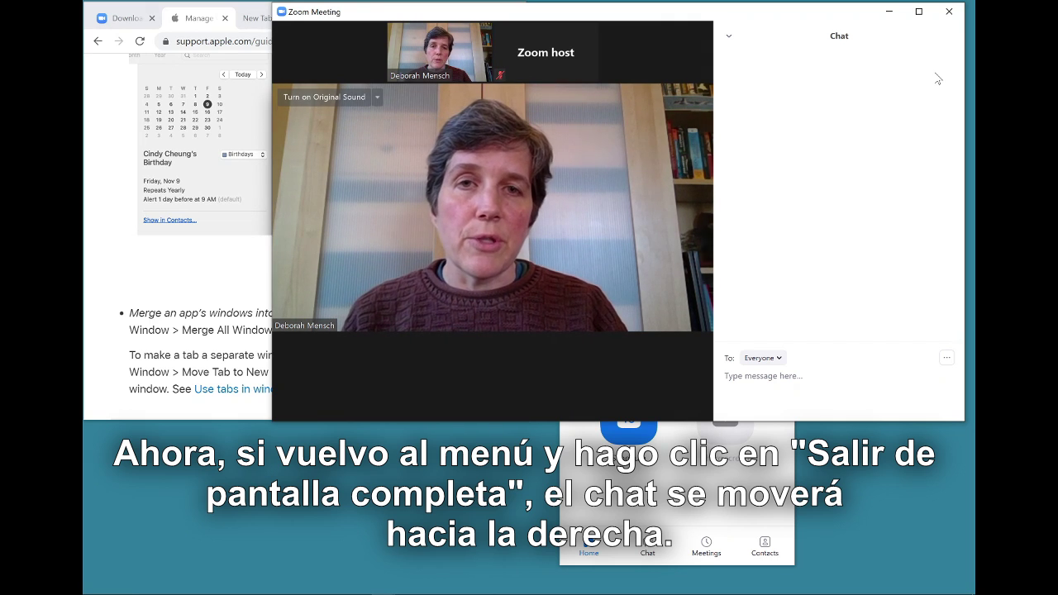
pyautogui.click(919, 12)
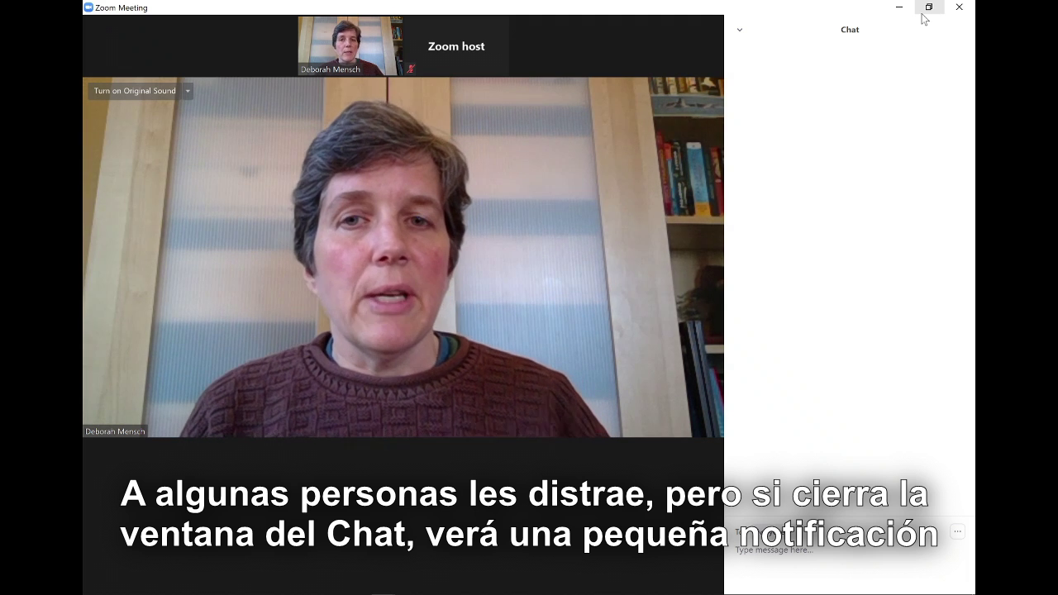
# Step: Send the text "chat message" as a direct message to Zoom host
pyautogui.moveTo(678, 328)
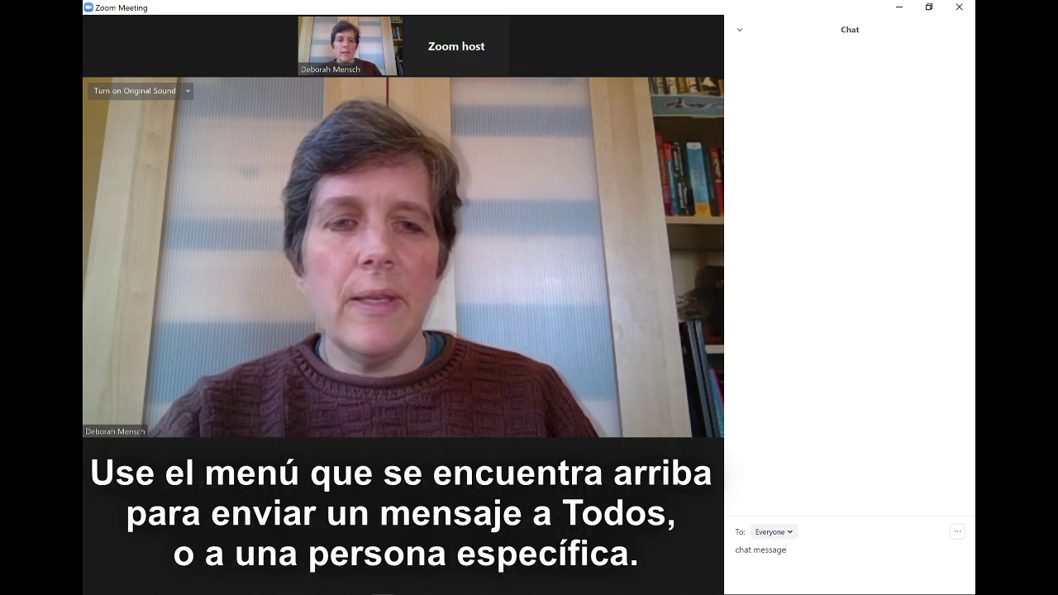
pyautogui.click(790, 532)
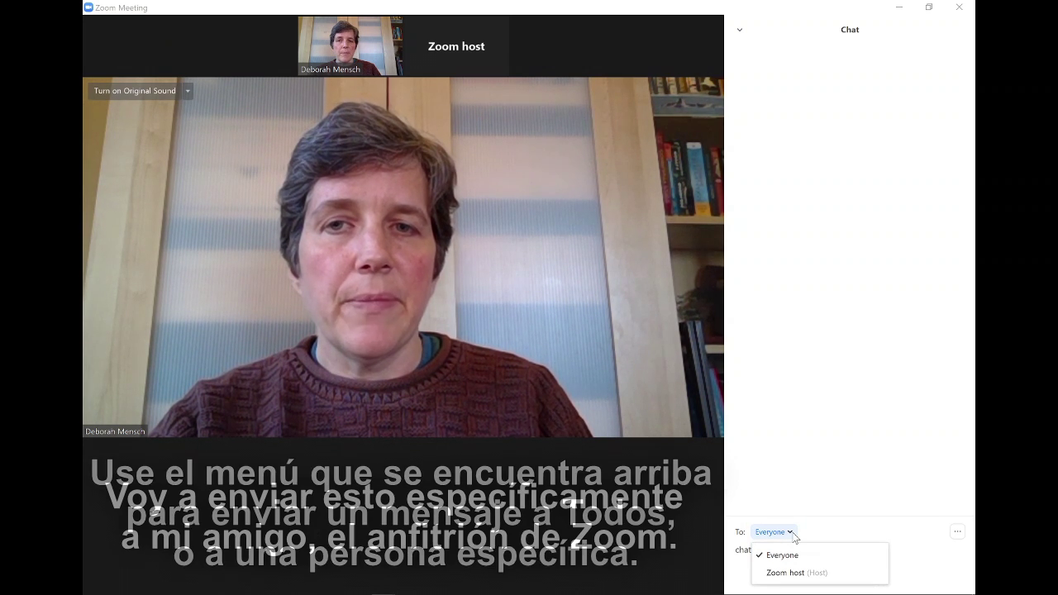
pyautogui.click(786, 573)
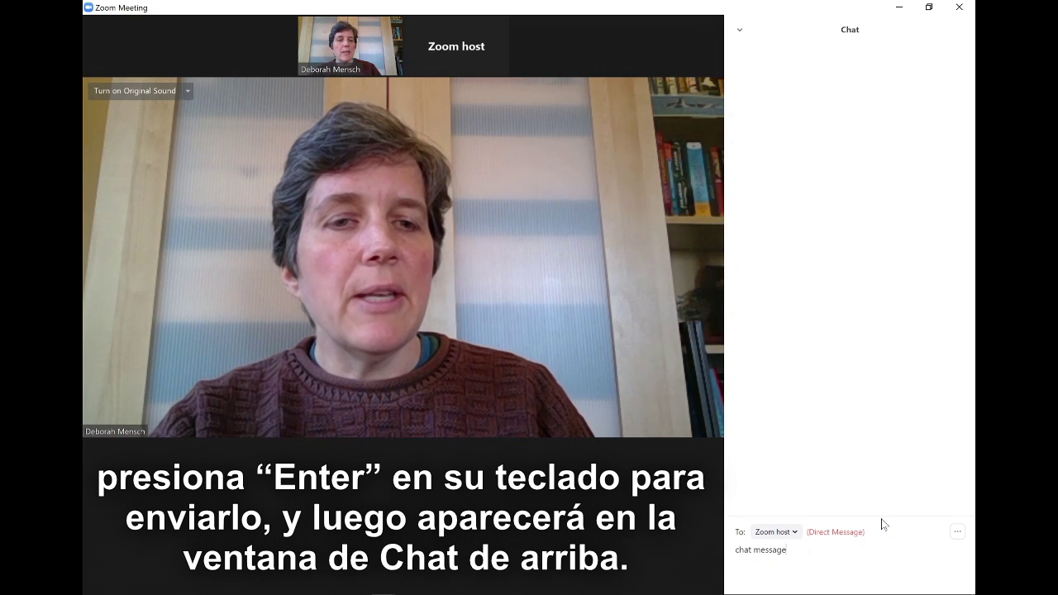
pyautogui.press('Return')
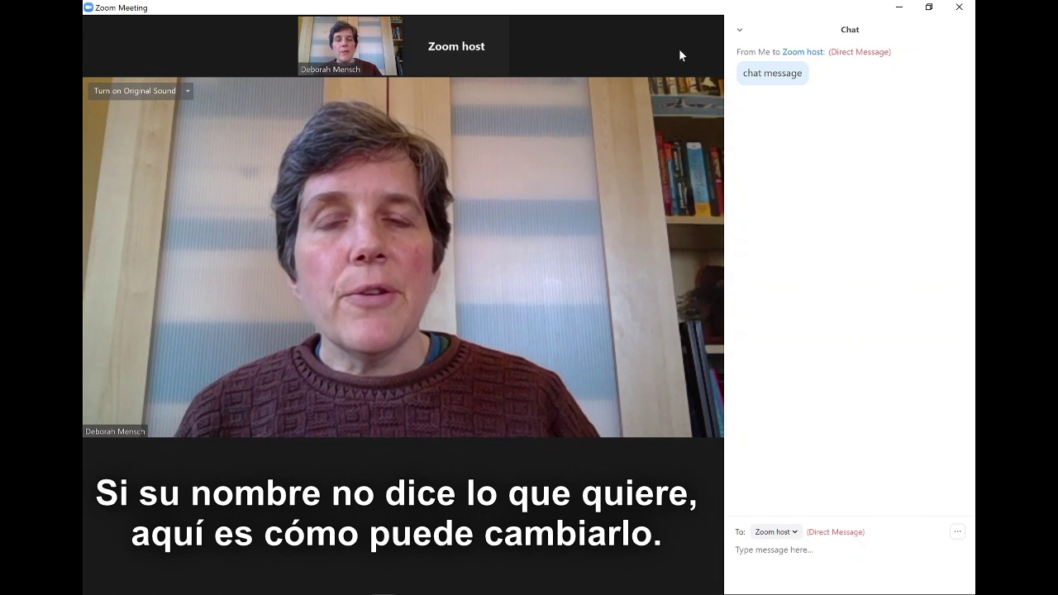
# Step: Open the participants list and rename yourself, adding ", Zoom coach" after the existing screen name
pyautogui.moveTo(540, 233)
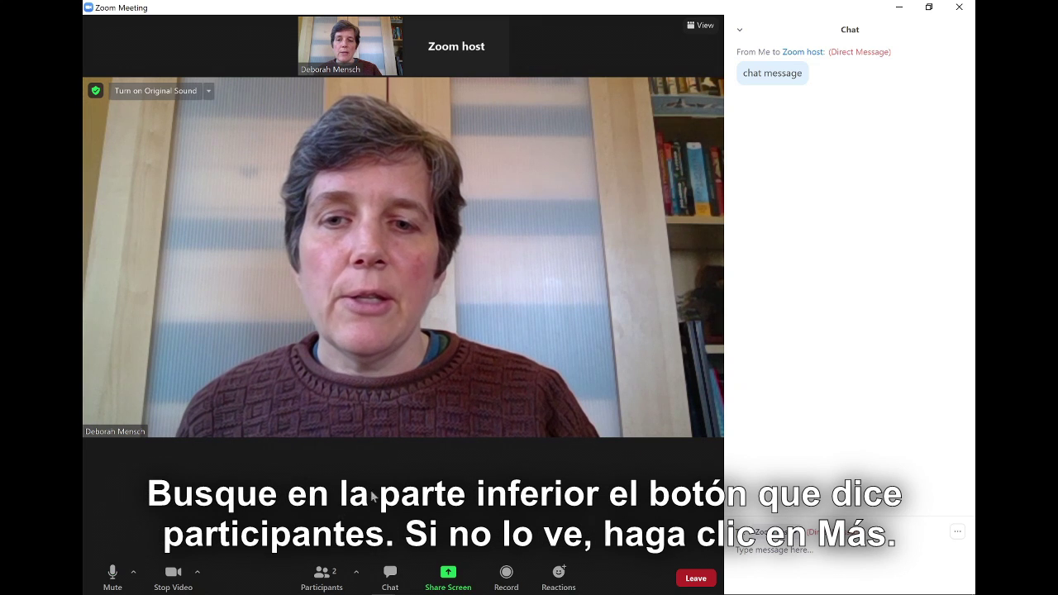
pyautogui.click(314, 581)
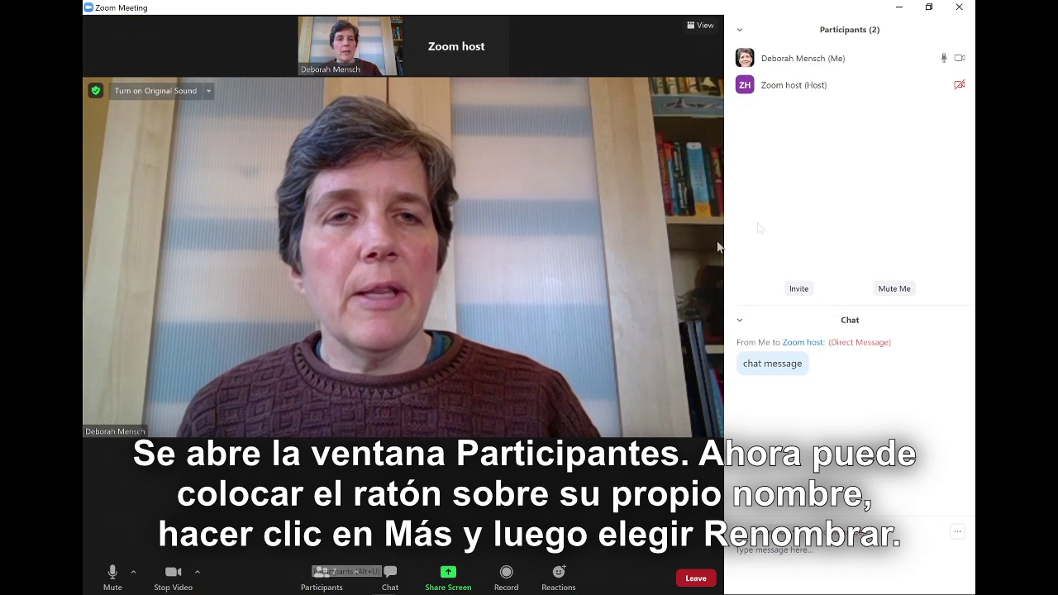
pyautogui.moveTo(864, 62)
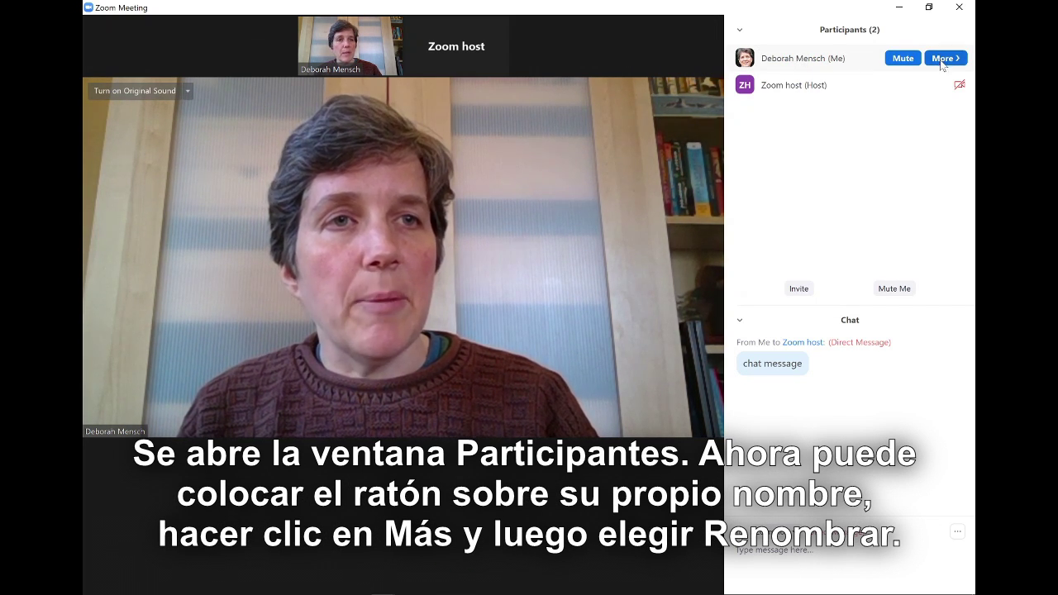
pyautogui.click(942, 59)
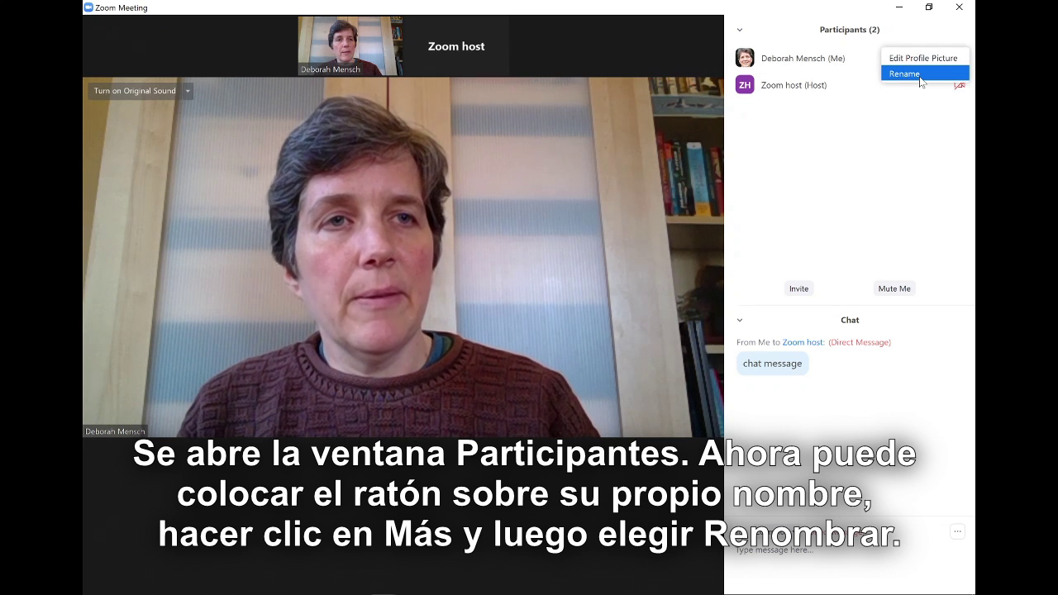
pyautogui.click(905, 74)
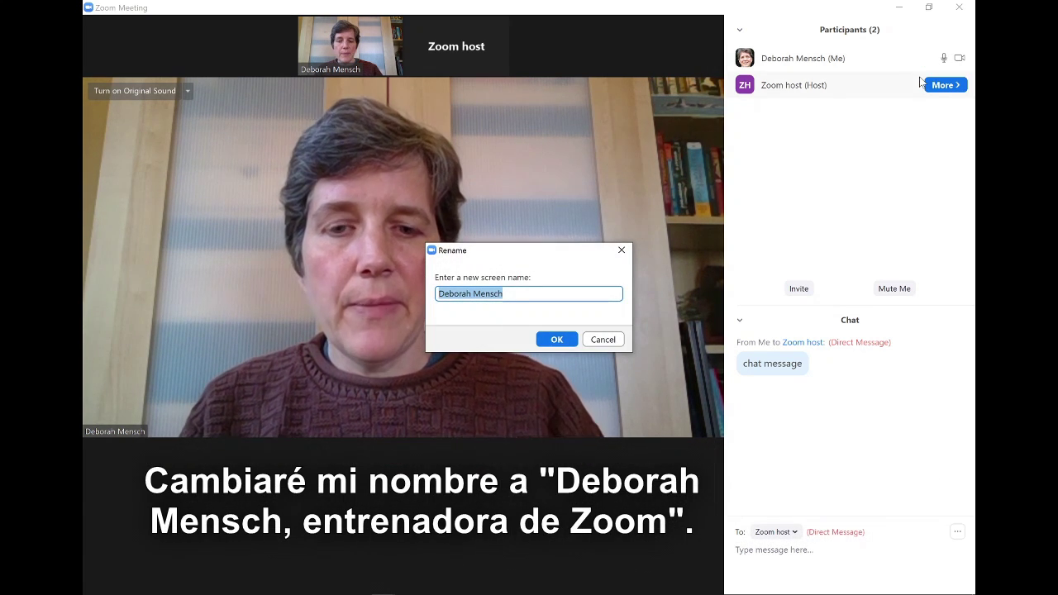
pyautogui.press('End')
pyautogui.write(', Zoom coach')
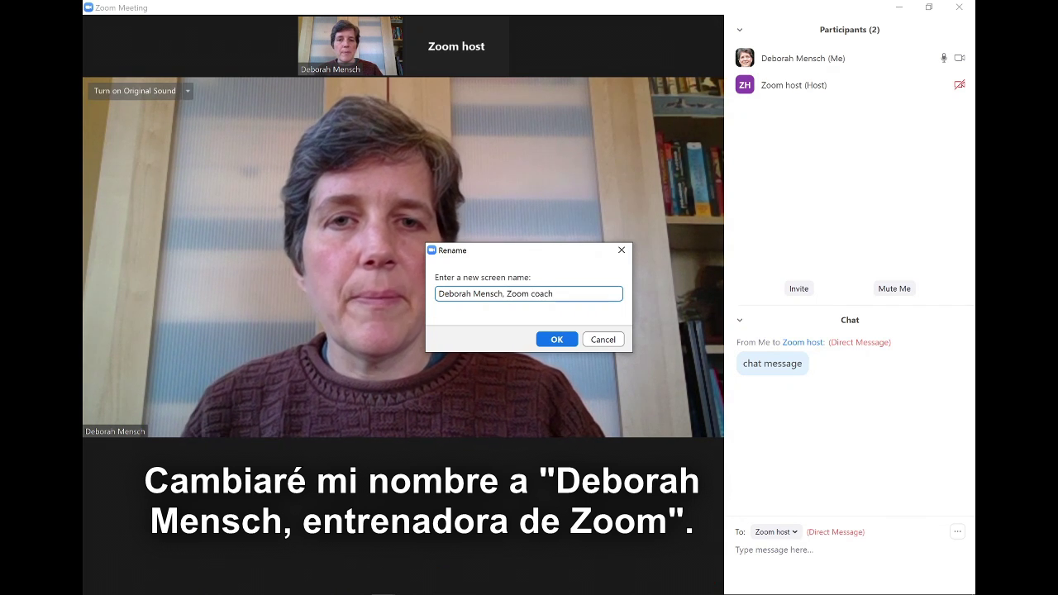
pyautogui.click(559, 338)
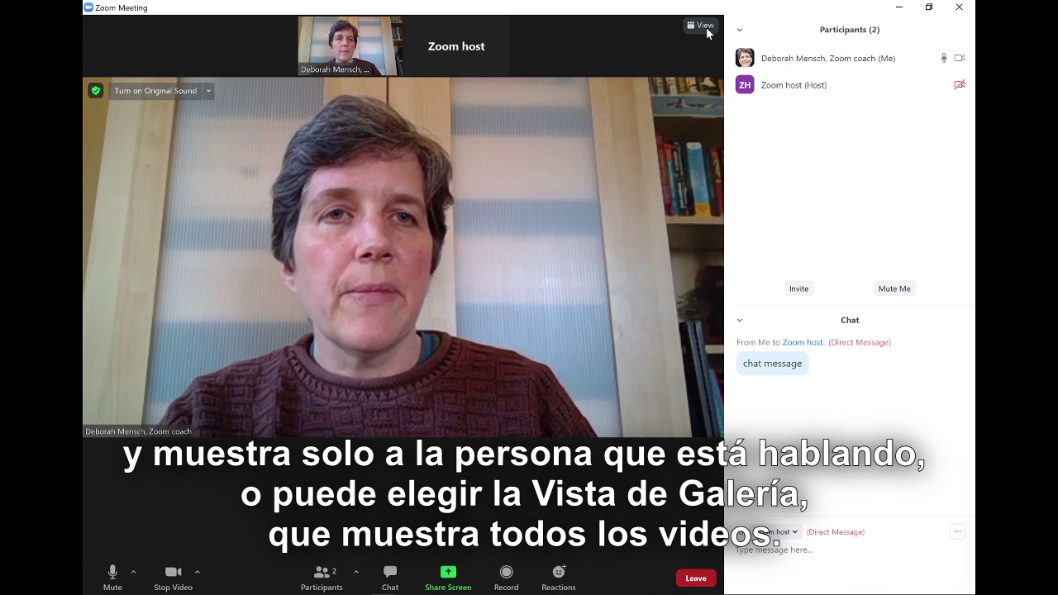
# Step: Switch the meeting layout to Gallery View and return it to Speaker View
pyautogui.click(705, 26)
pyautogui.click(676, 66)
pyautogui.click(678, 65)
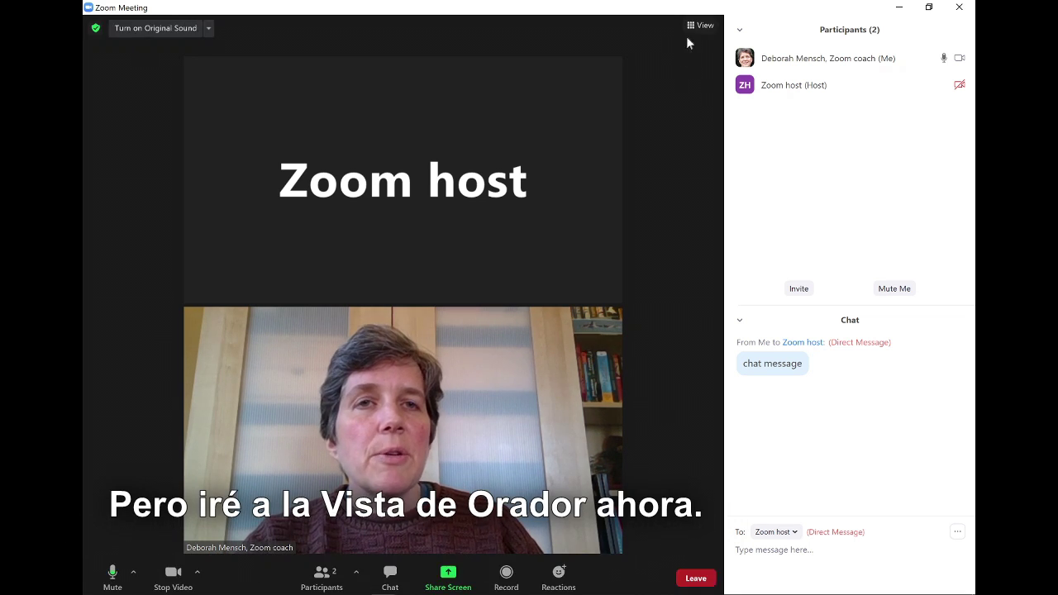
pyautogui.click(700, 26)
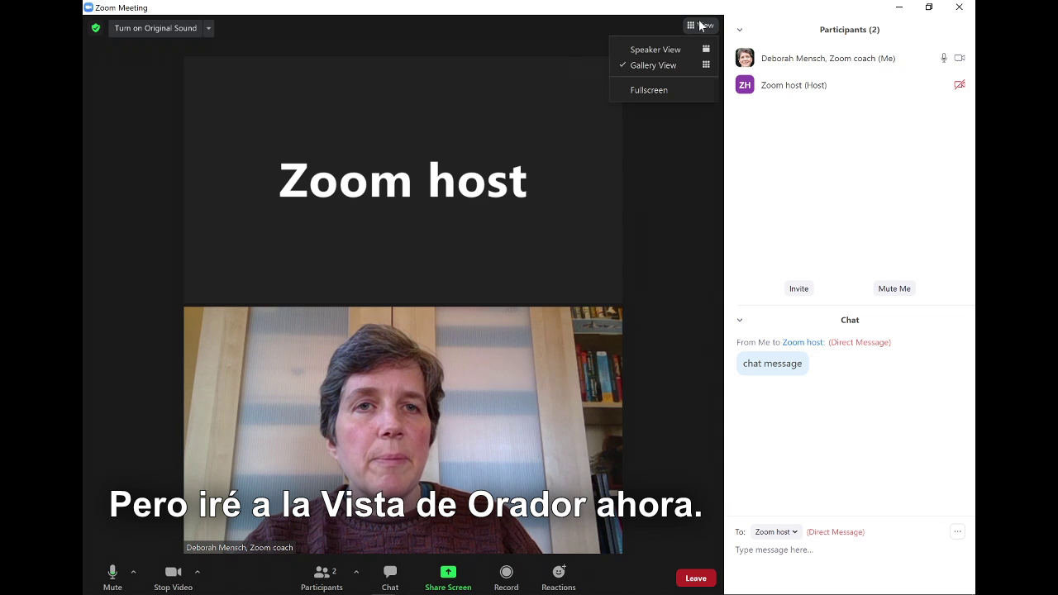
pyautogui.click(668, 51)
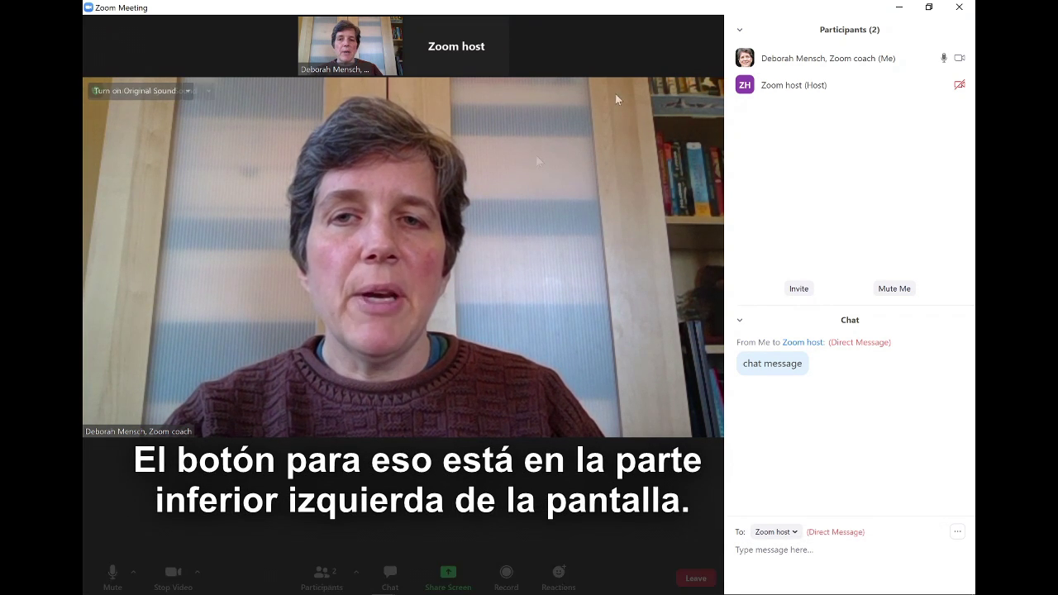
# Step: Mute your microphone in the meeting and unmute it again
pyautogui.click(125, 566)
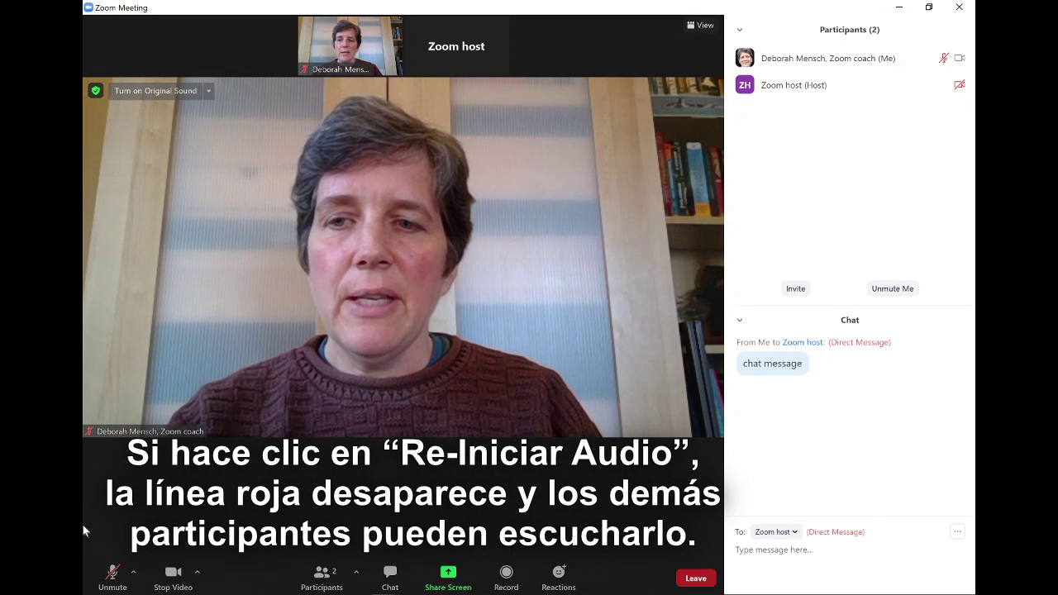
pyautogui.click(114, 575)
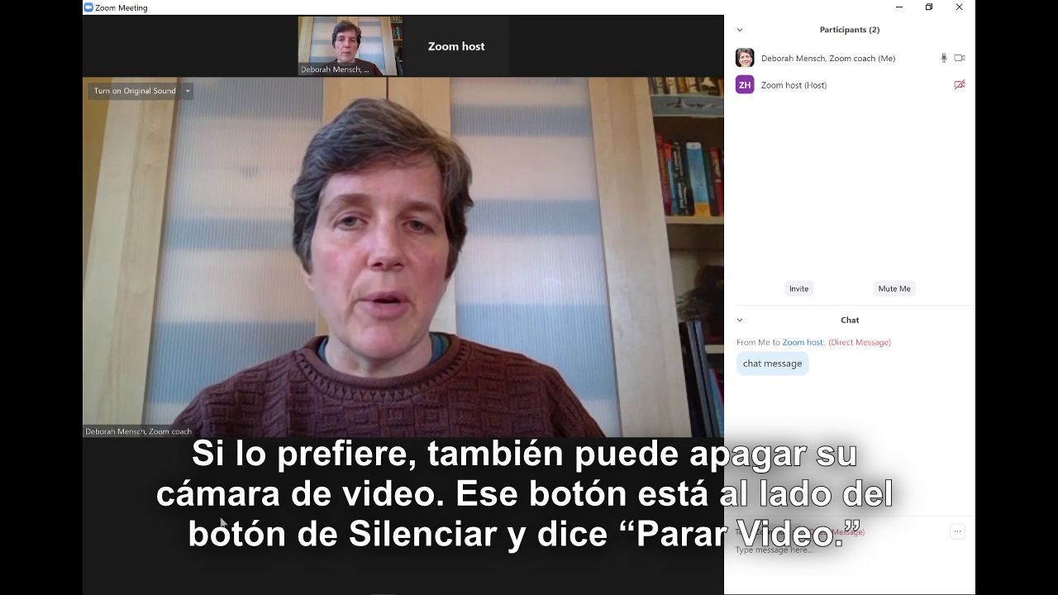
# Step: Turn off your camera video in the meeting
pyautogui.moveTo(174, 577)
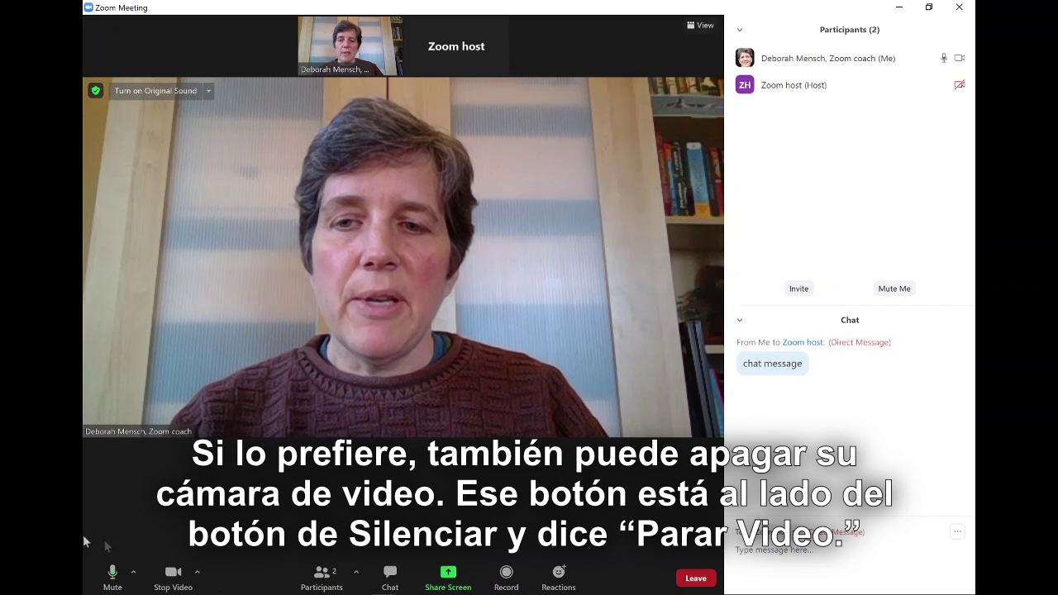
pyautogui.click(169, 577)
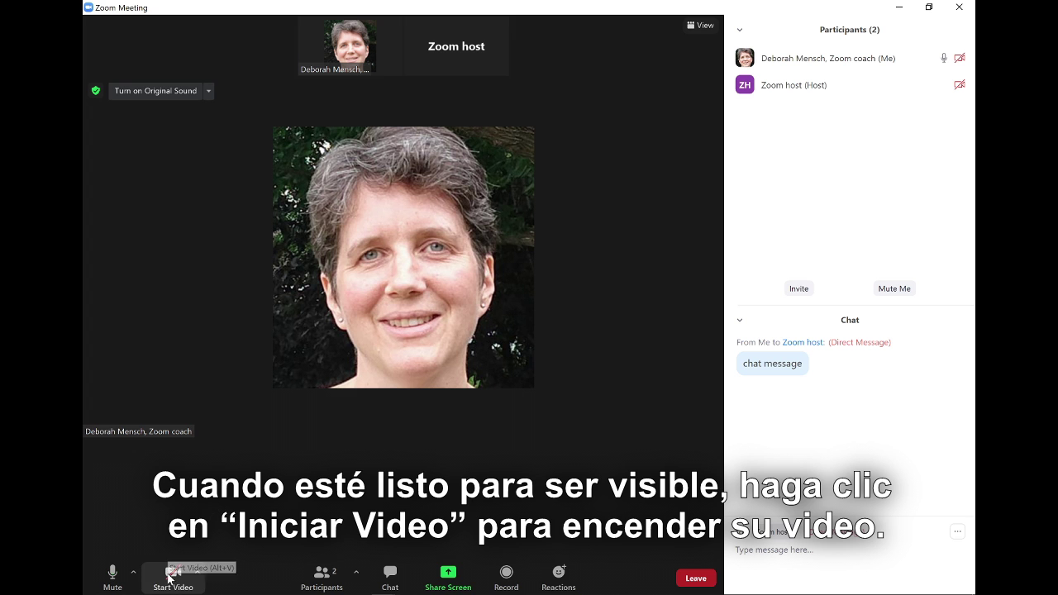
# Step: Turn your camera video back on and raise your hand in the meeting
pyautogui.click(171, 580)
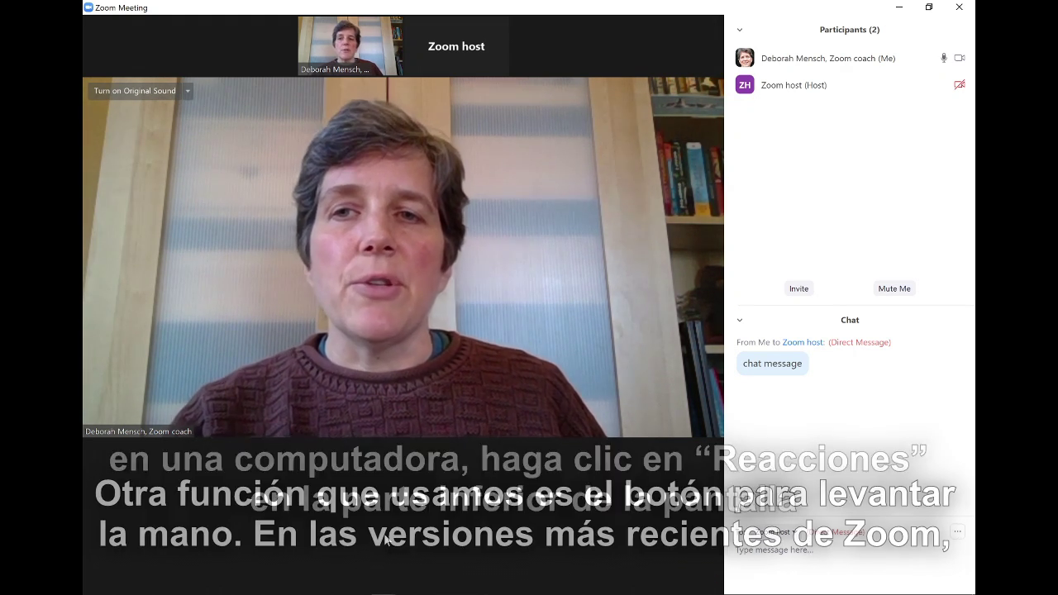
pyautogui.moveTo(431, 451)
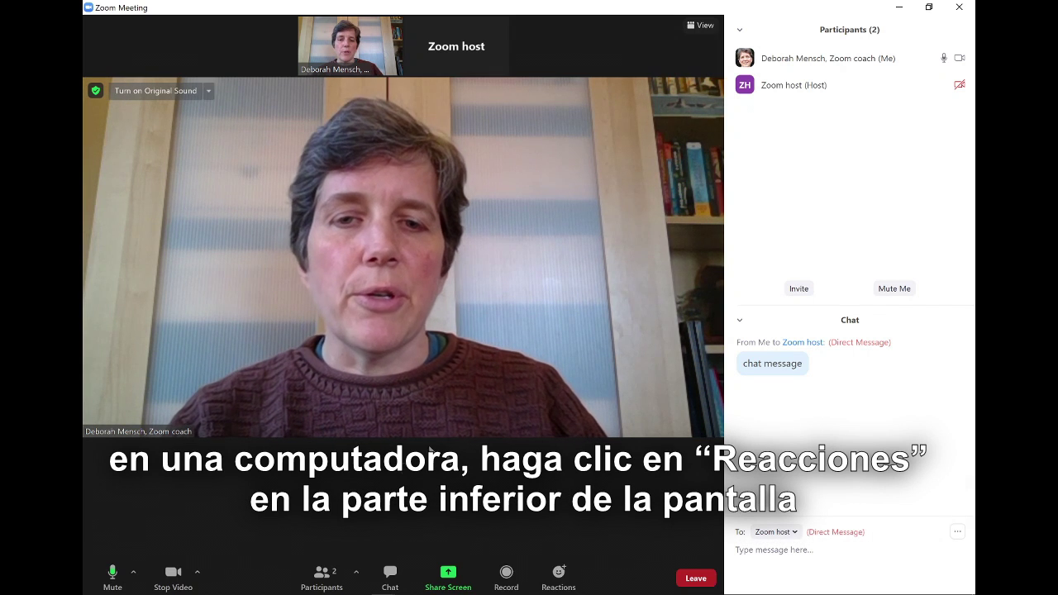
pyautogui.click(560, 576)
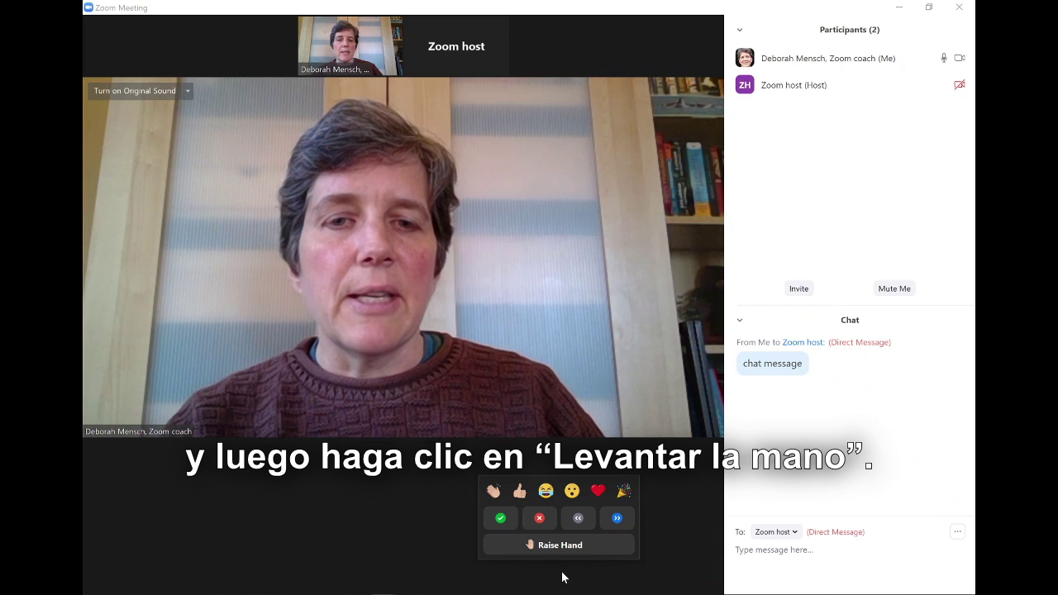
pyautogui.click(560, 545)
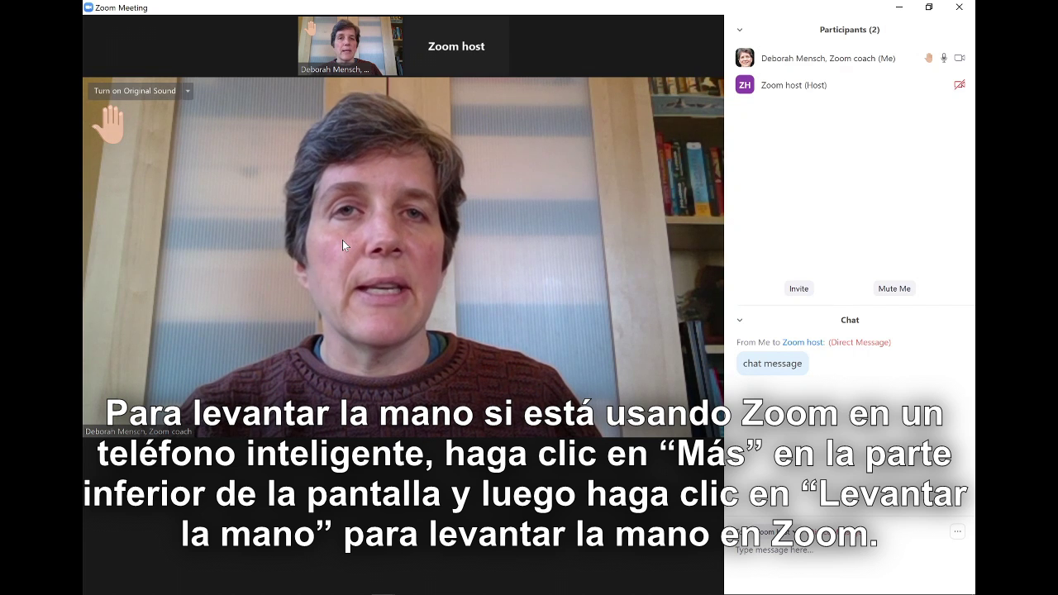
# Step: Mute your microphone and accept the host's request to unmute
pyautogui.hotkey('alt', 'a')
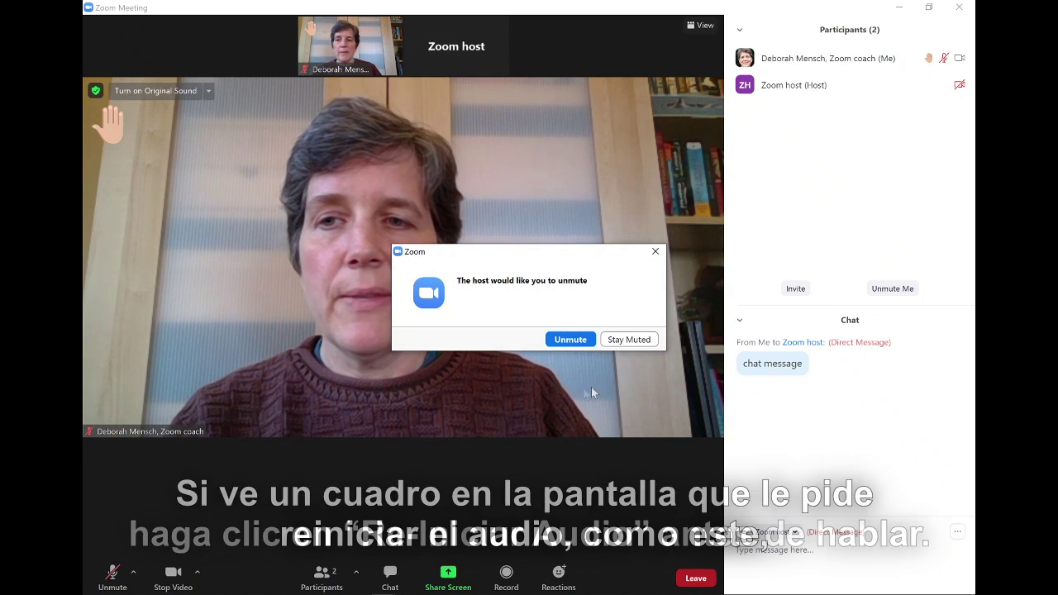
pyautogui.click(567, 339)
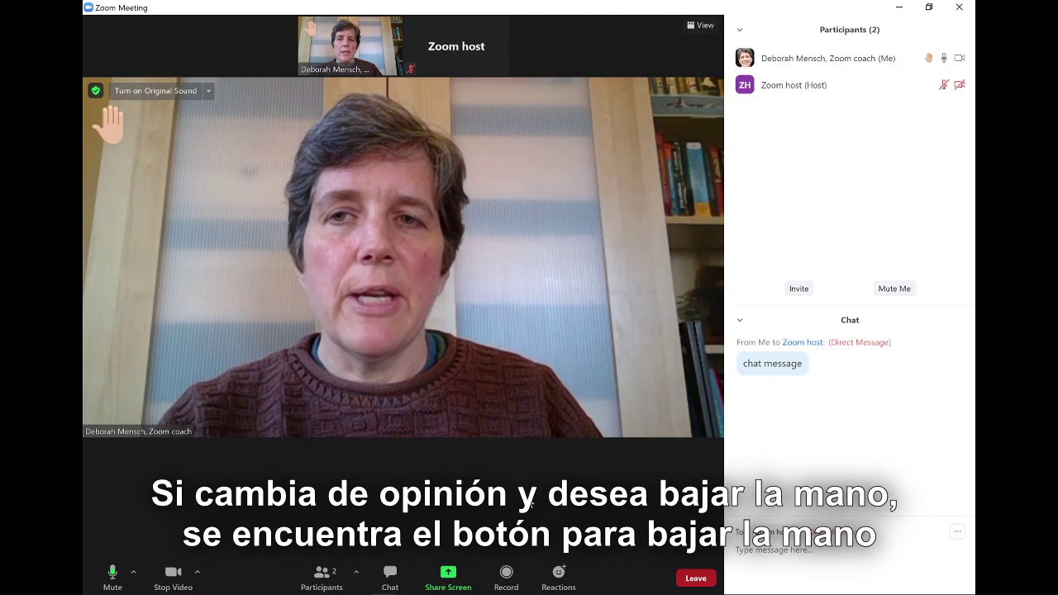
# Step: Lower your raised hand in the meeting
pyautogui.click(559, 579)
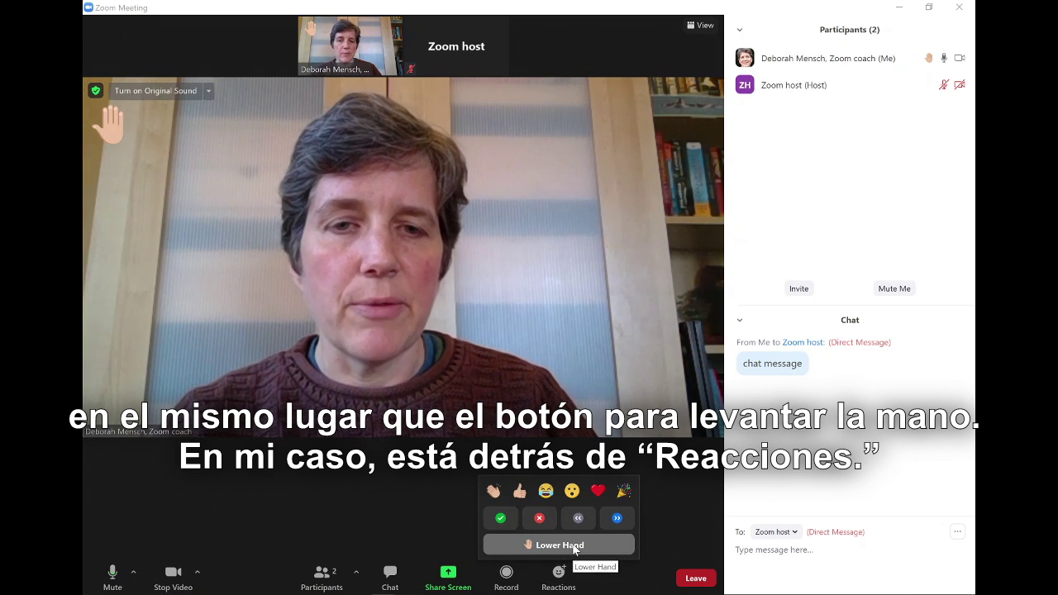
pyautogui.click(573, 546)
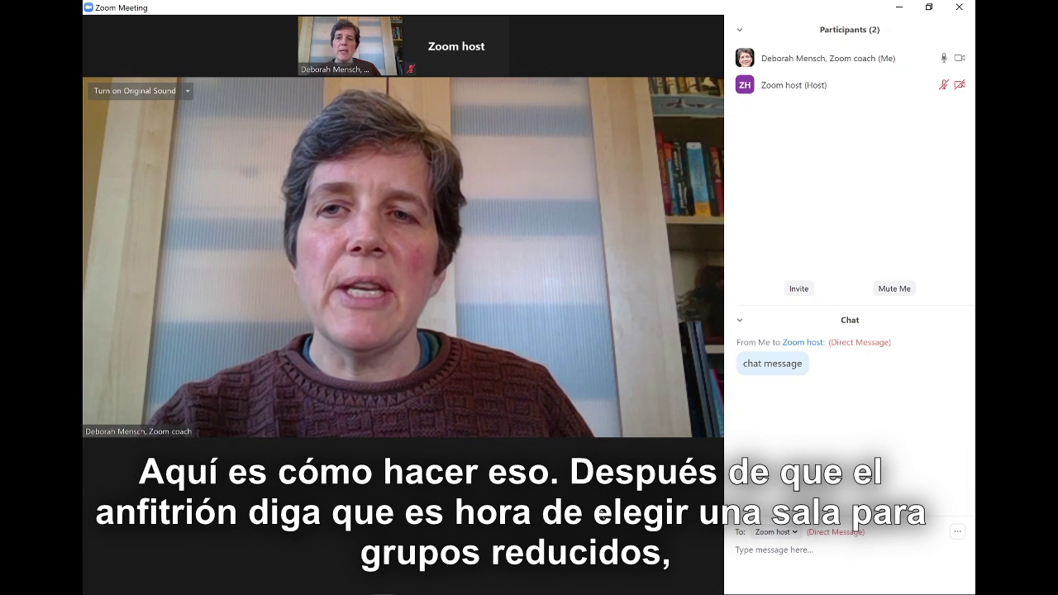
# Step: Join the "Together Colorado discussion" breakout room and maximize its meeting window
pyautogui.moveTo(604, 517)
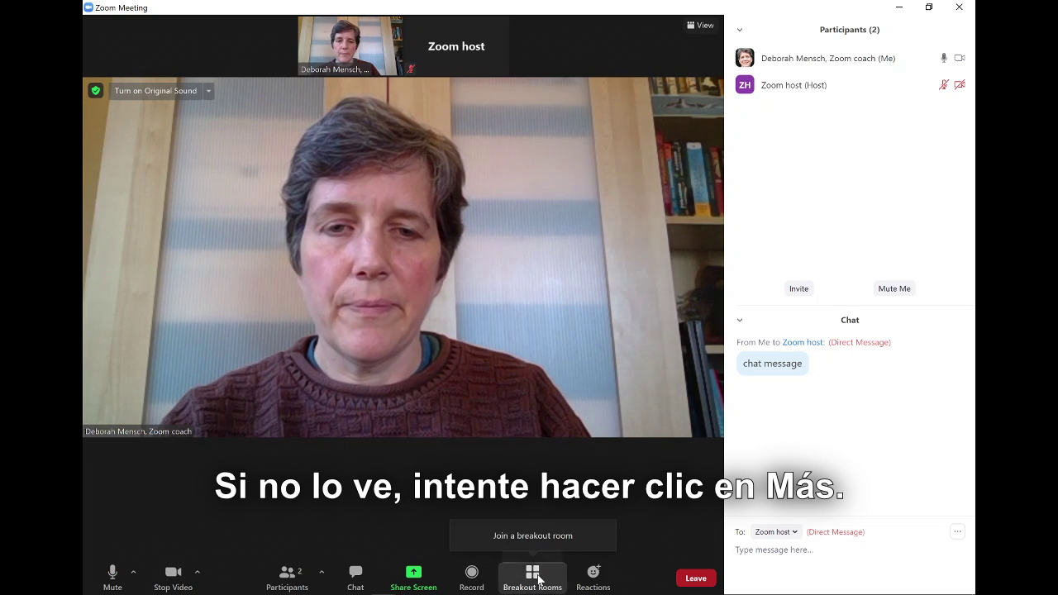
pyautogui.click(539, 579)
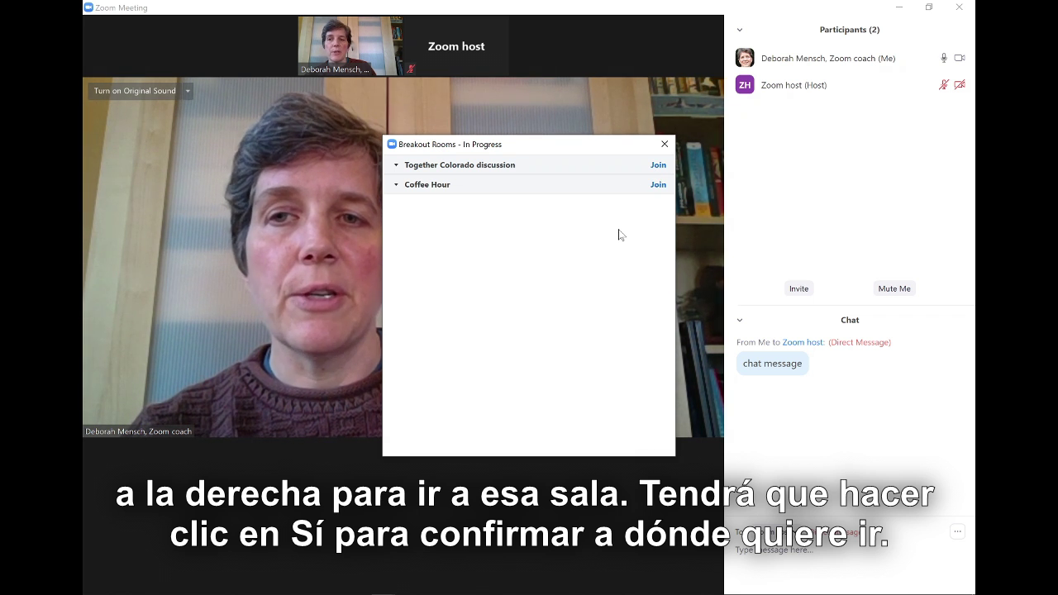
pyautogui.click(659, 166)
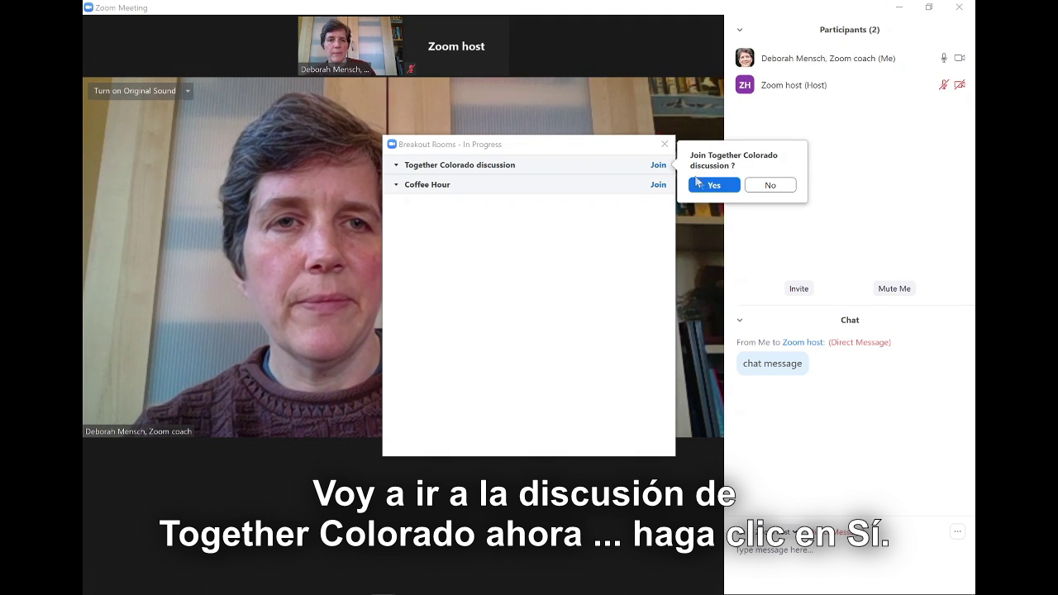
pyautogui.click(708, 186)
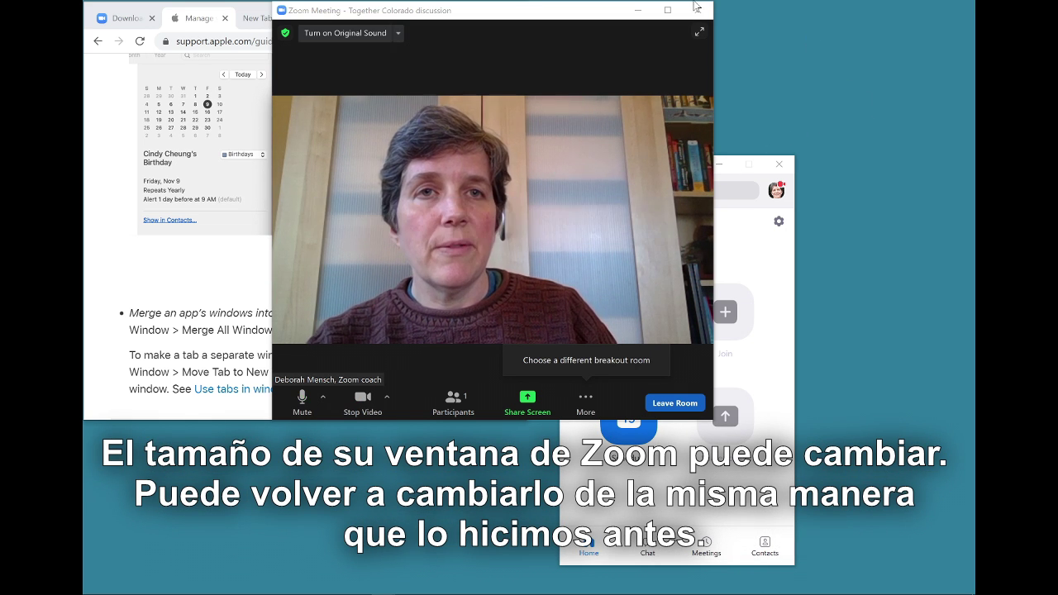
pyautogui.click(668, 11)
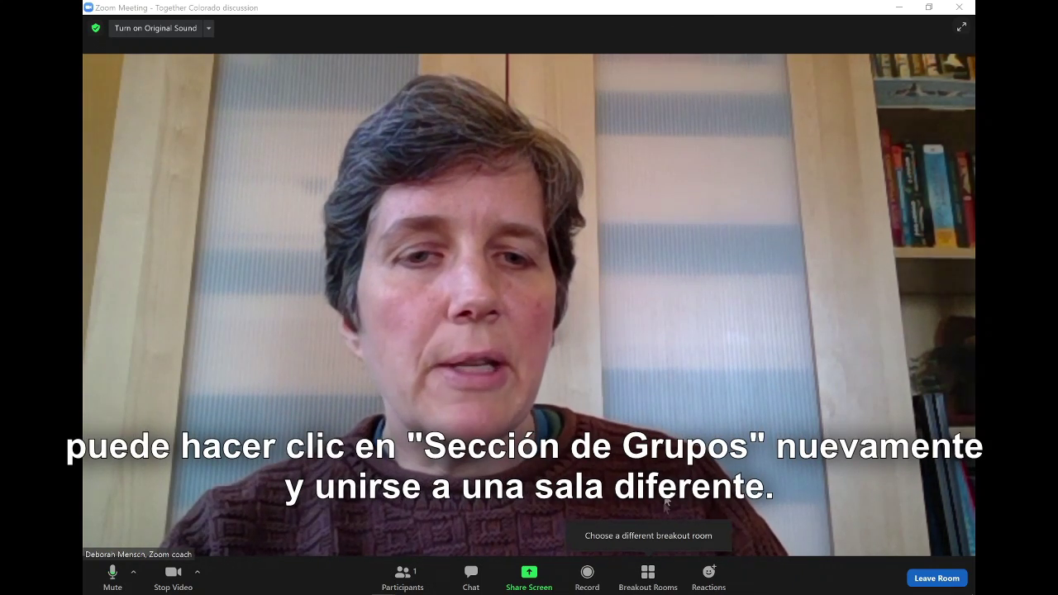
# Step: Choose a different breakout room and move to "Coffee Hour"
pyautogui.click(643, 576)
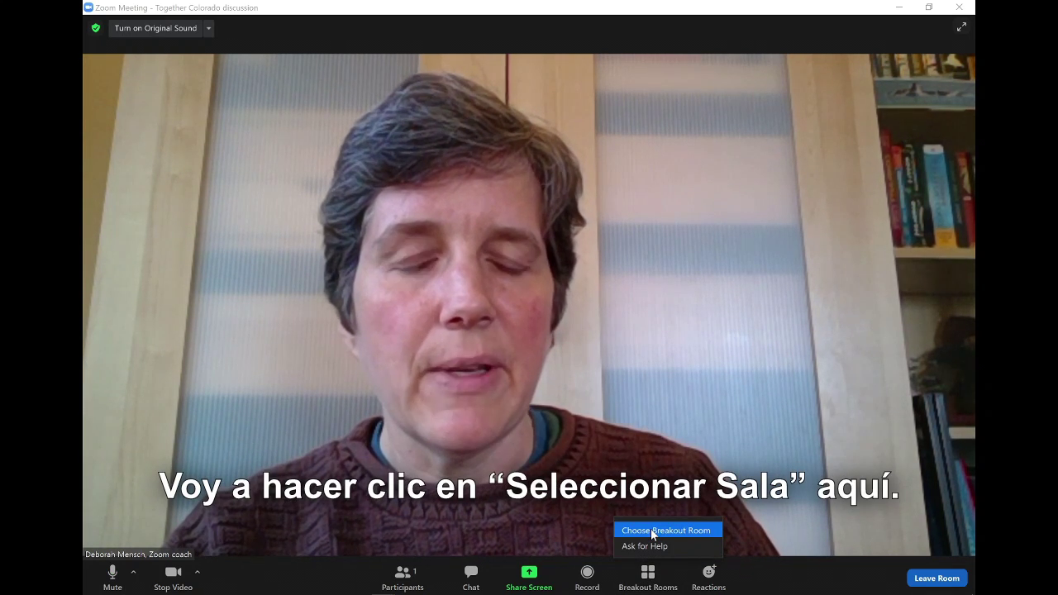
pyautogui.click(650, 530)
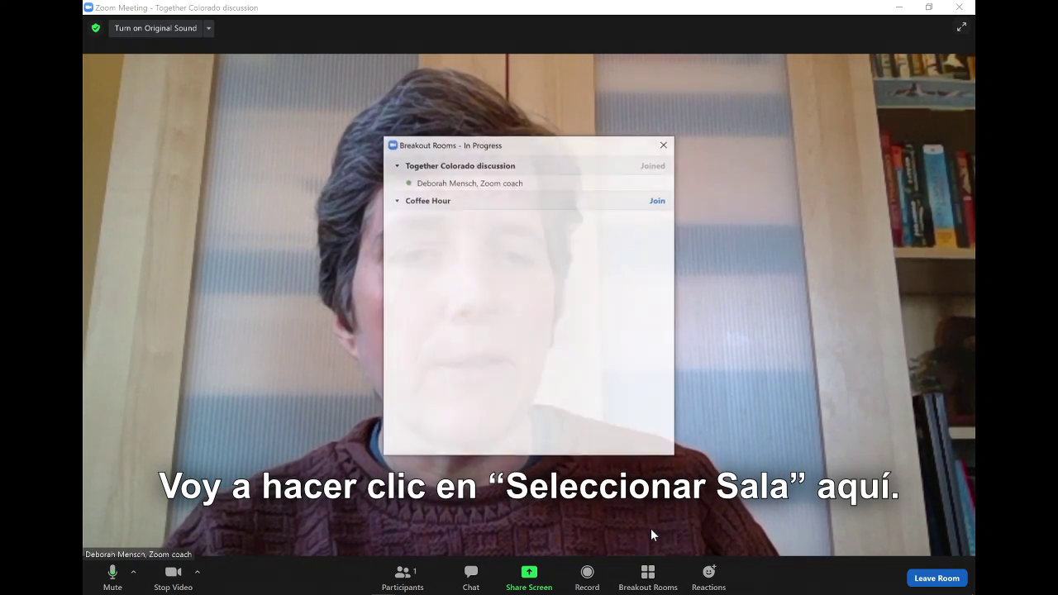
pyautogui.click(658, 201)
pyautogui.click(707, 211)
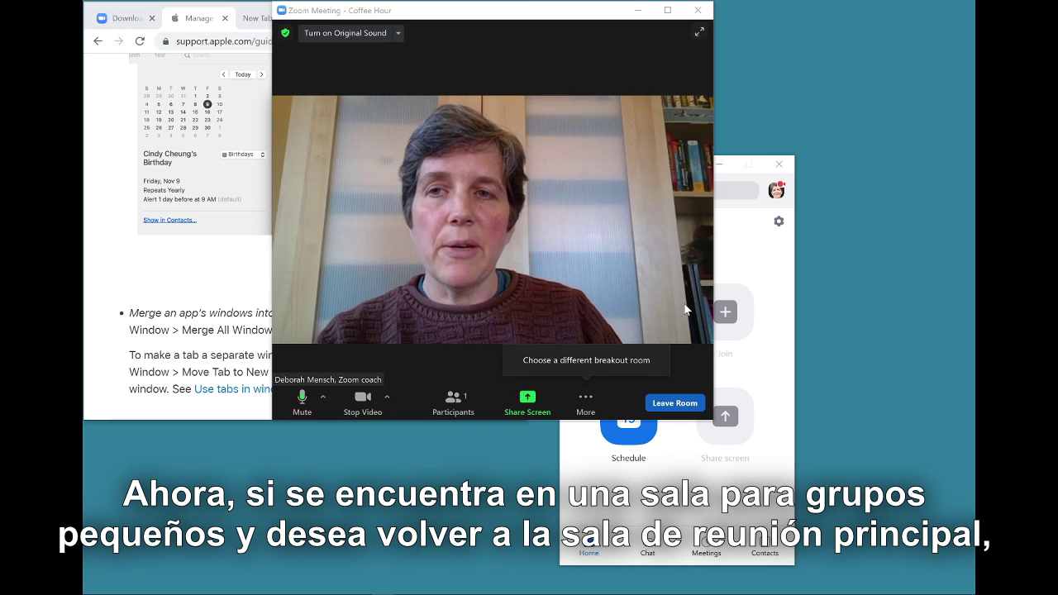
# Step: Leave the Coffee Hour breakout room for the main meeting and maximize the meeting window
pyautogui.click(675, 404)
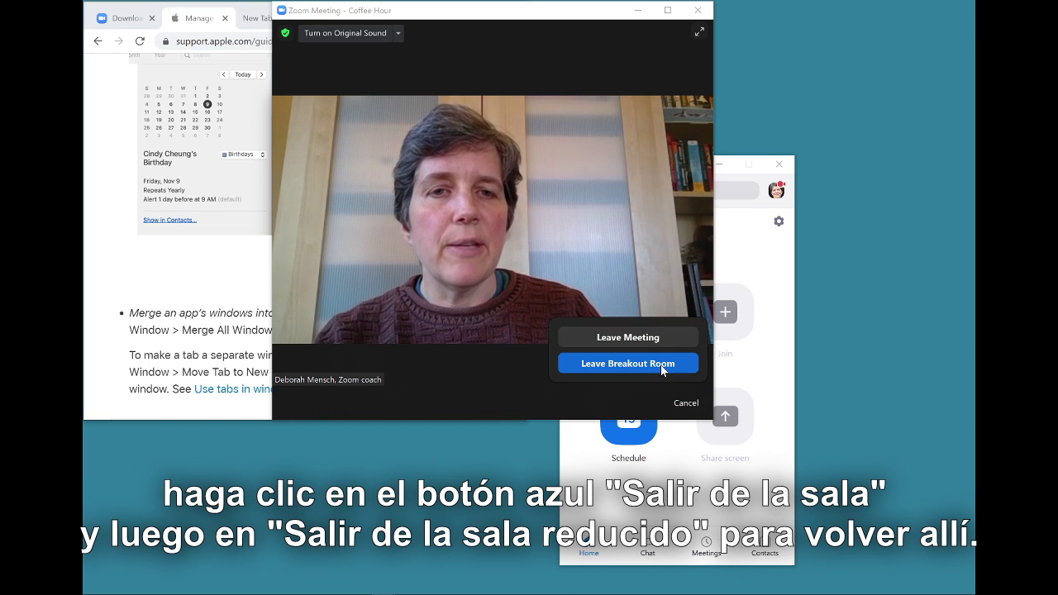
pyautogui.click(662, 366)
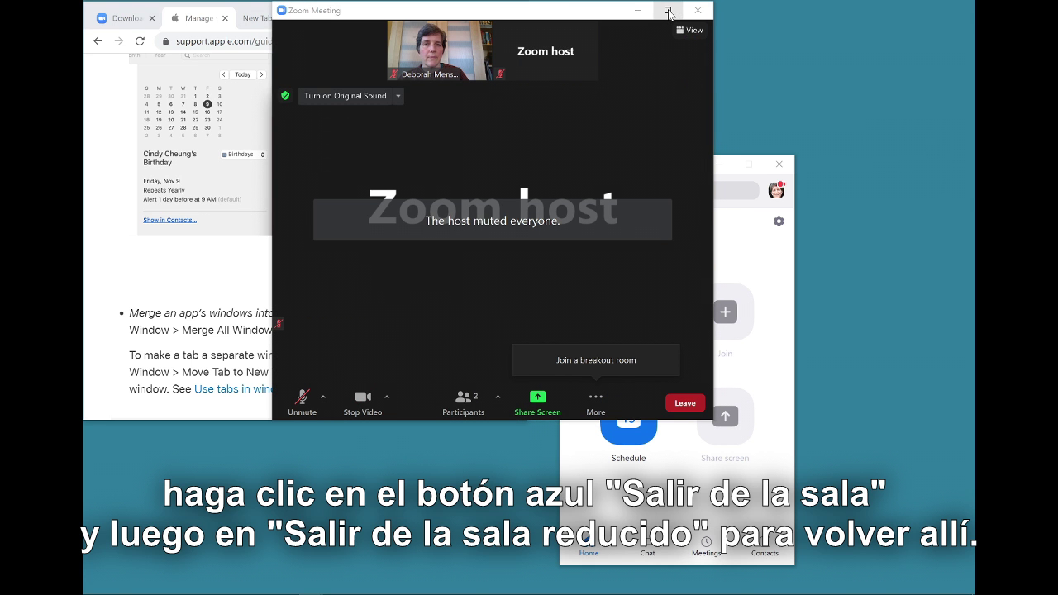
pyautogui.click(668, 11)
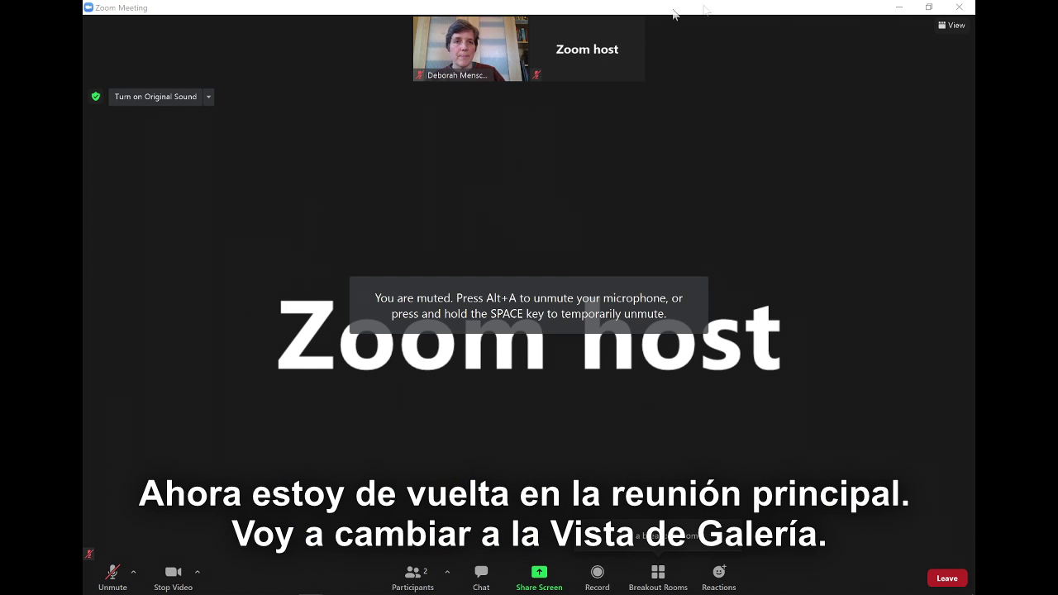
# Step: Switch the main meeting's layout to Gallery View
pyautogui.click(954, 26)
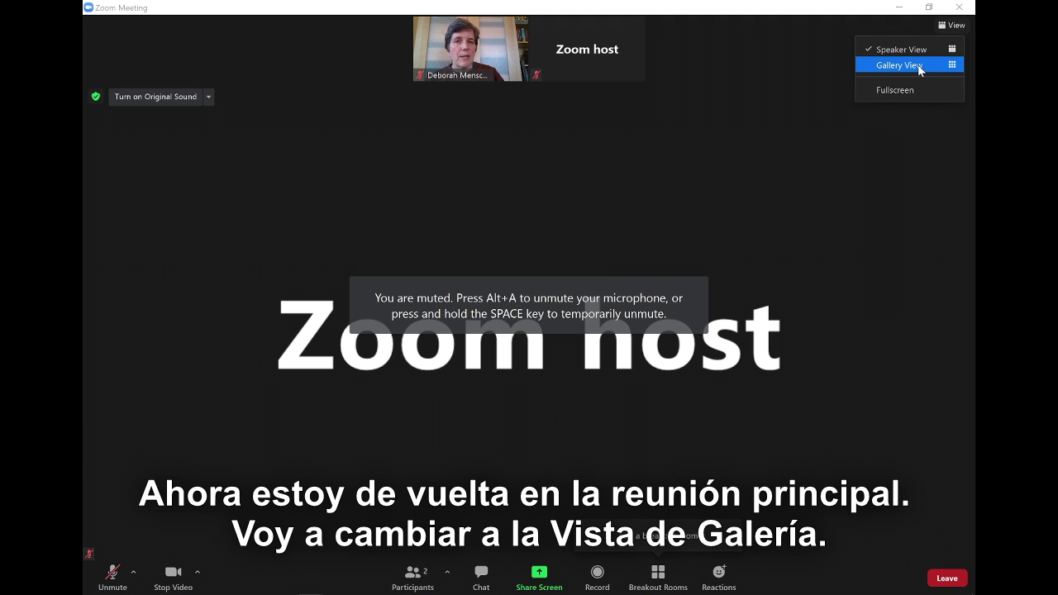